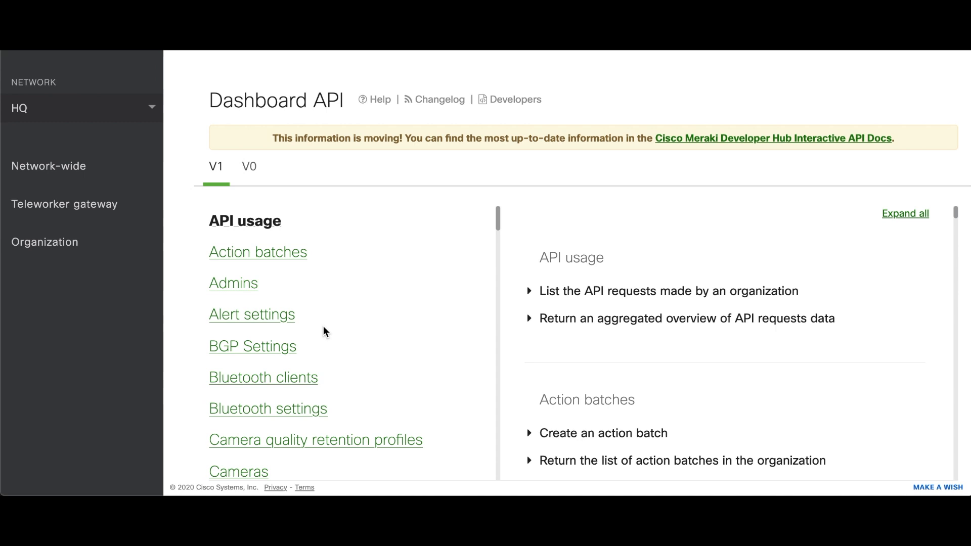
# Open the Organizations section in the V1 Dashboard API documentation
pyautogui.scroll(-10, 324, 329)
pyautogui.scroll(-12, 324, 332)
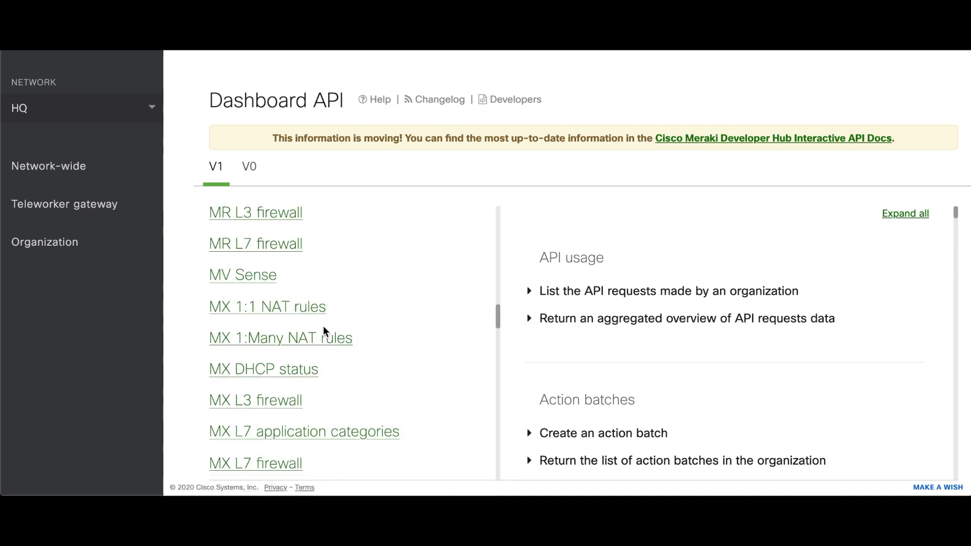
pyautogui.scroll(-11, 324, 328)
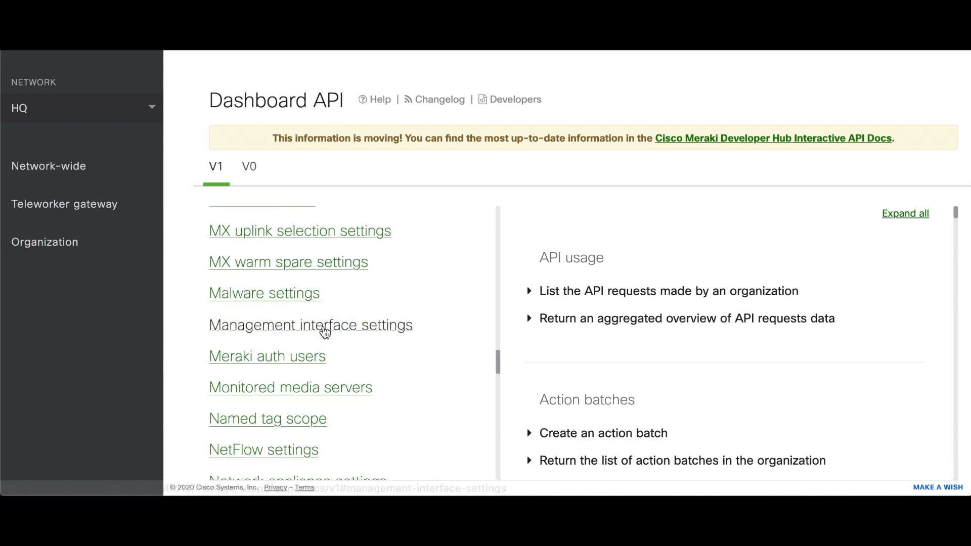
pyautogui.scroll(-10, 325, 332)
pyautogui.scroll(-2, 323, 325)
pyautogui.click(289, 309)
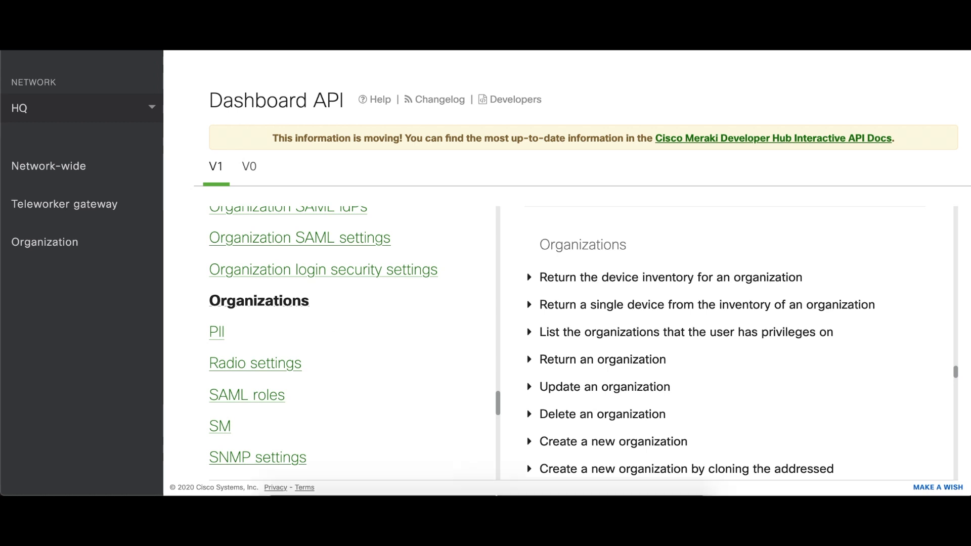
# Open The Cisco Meraki Dashboard API article and read from the overview through to the Status and Error Codes section
pyautogui.click(486, 473)
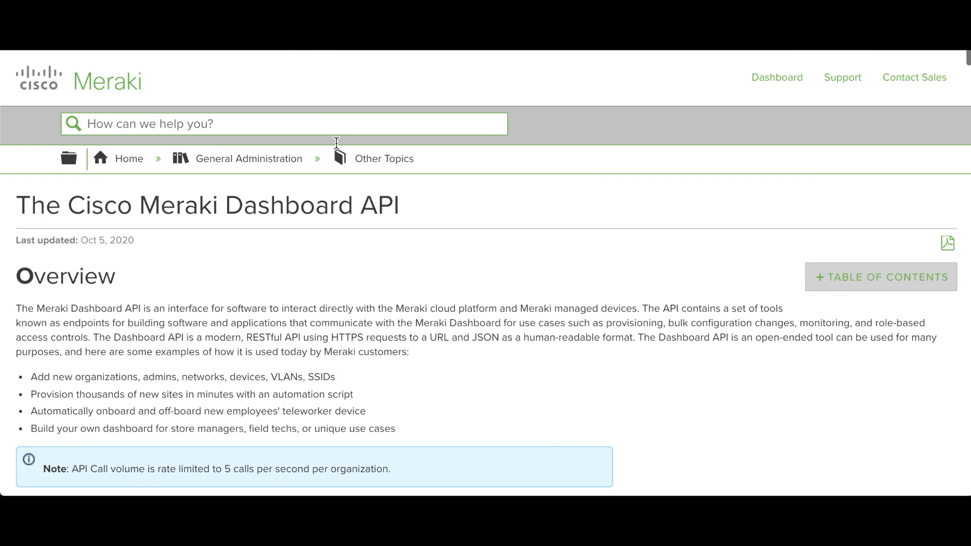
pyautogui.scroll(-1, 78, 162)
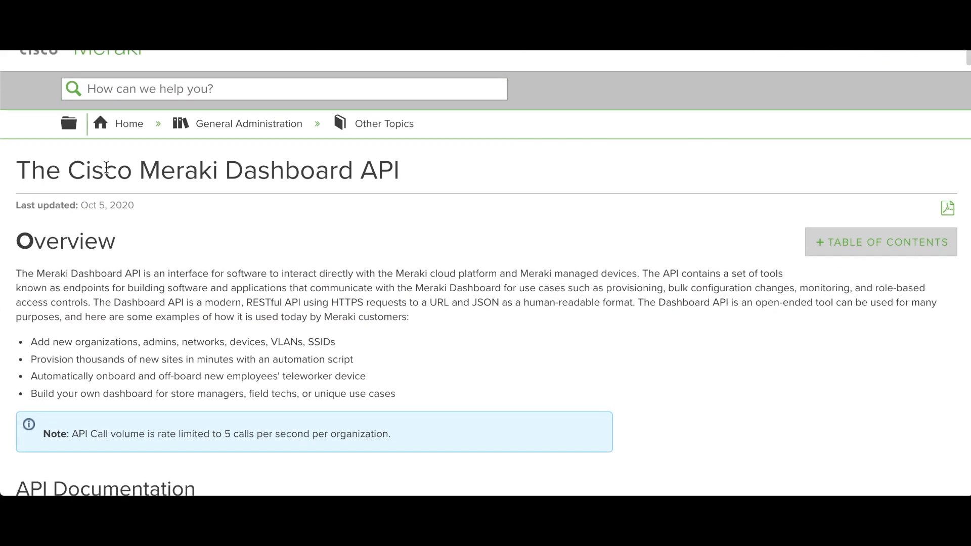
pyautogui.scroll(-12, 287, 285)
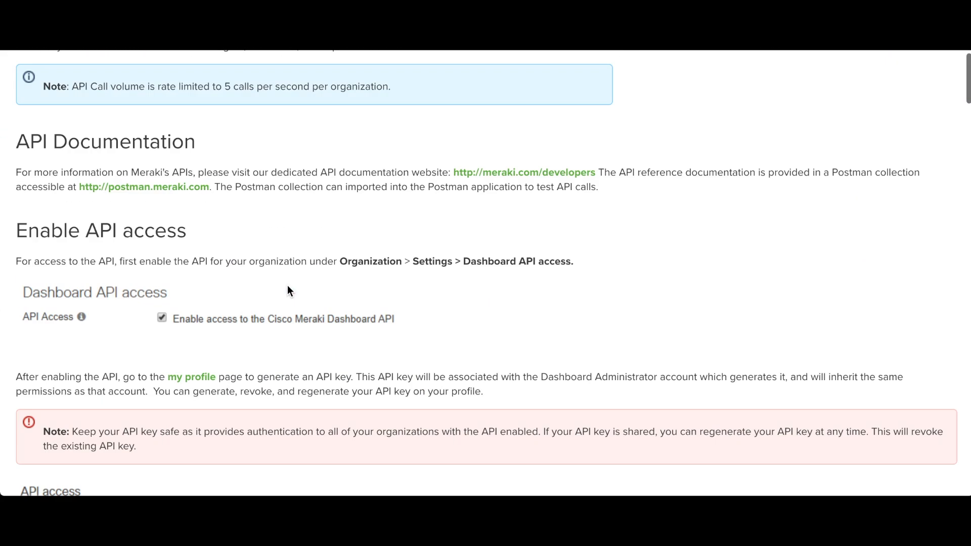
pyautogui.scroll(-11, 288, 285)
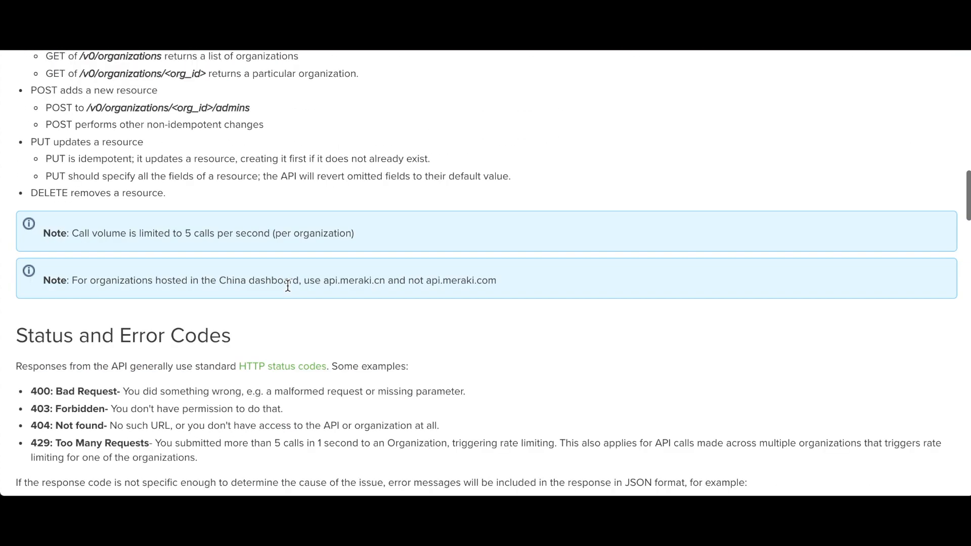
pyautogui.scroll(1, 287, 286)
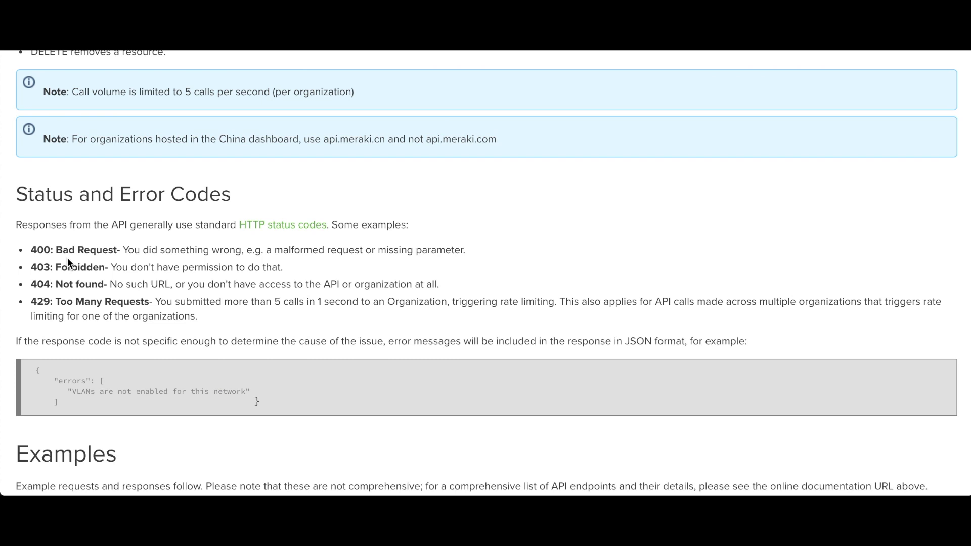
pyautogui.press('super+Tab')
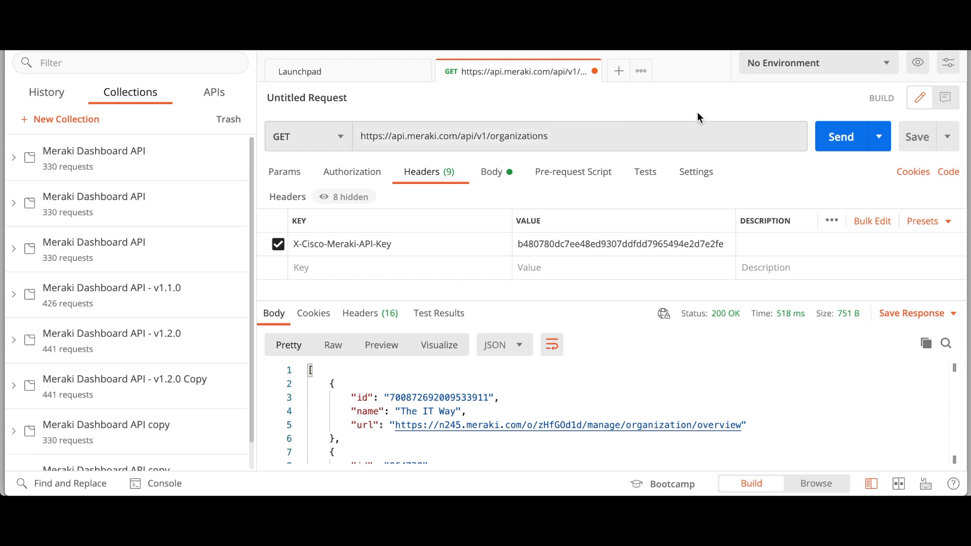
pyautogui.click(840, 137)
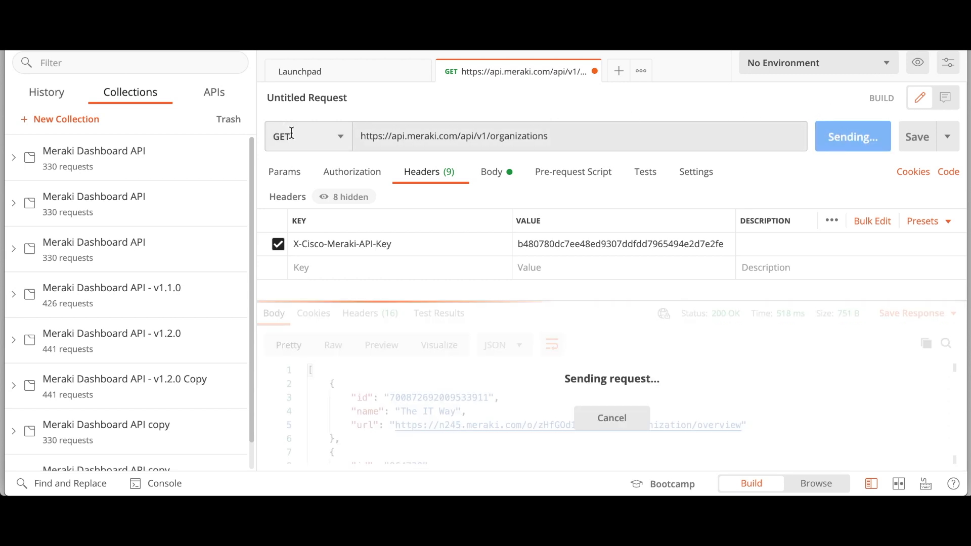
# Return to the Dashboard API documentation and view the details of Return an organization and List the organizations that the user has privileges on
pyautogui.press('super+Tab')
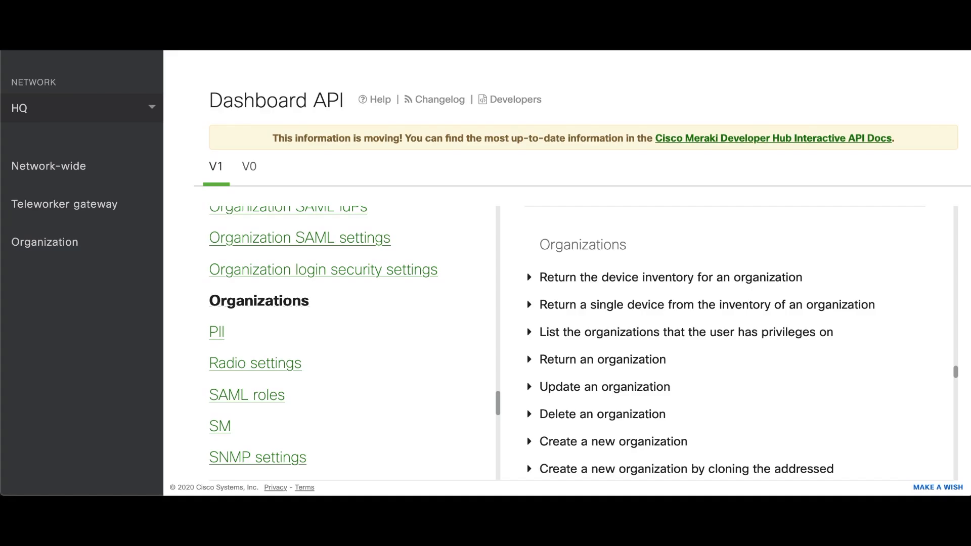
pyautogui.click(614, 282)
pyautogui.click(602, 283)
pyautogui.click(595, 358)
pyautogui.scroll(-2, 711, 423)
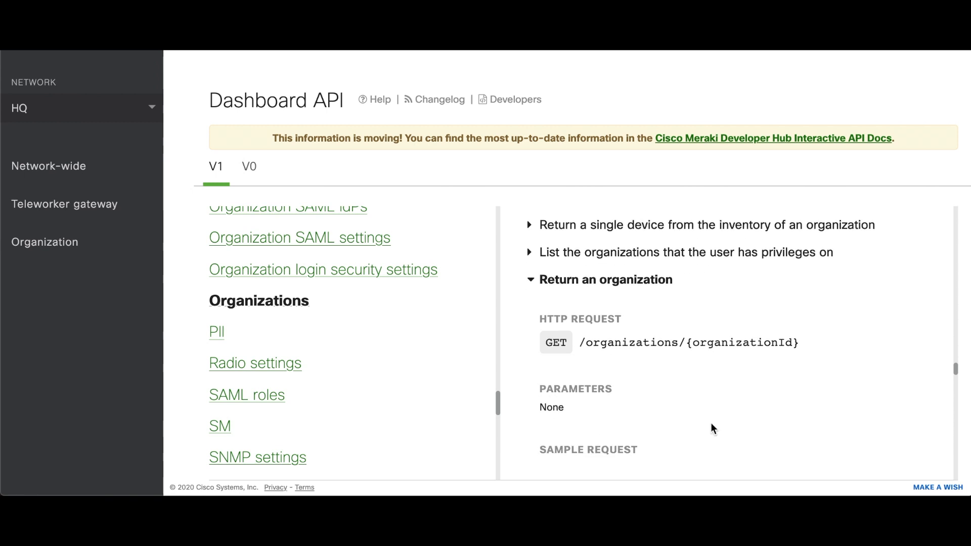
pyautogui.scroll(1, 645, 329)
pyautogui.click(622, 277)
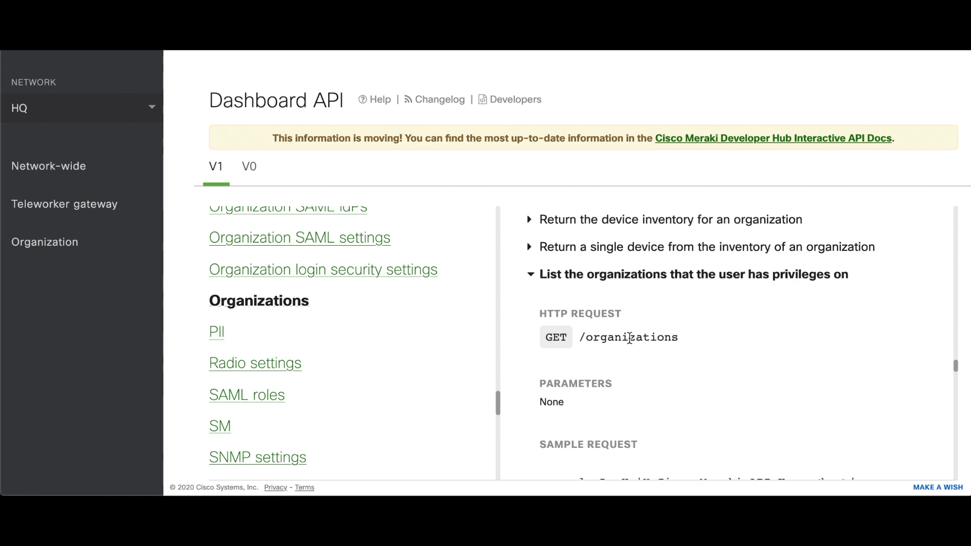
# Switch back to Postman and resend the GET request for the organizations list
pyautogui.press('super+Tab')
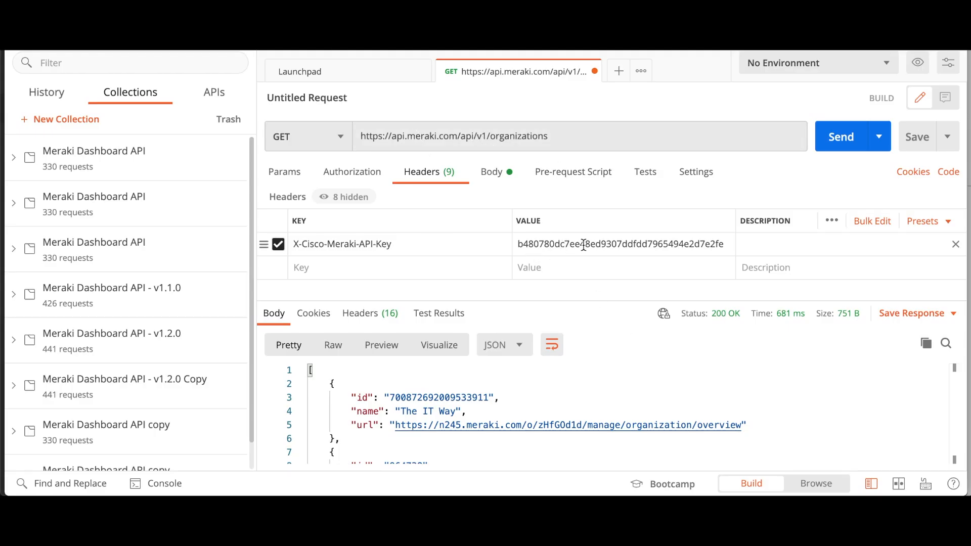
pyautogui.click(850, 142)
pyautogui.moveTo(713, 324)
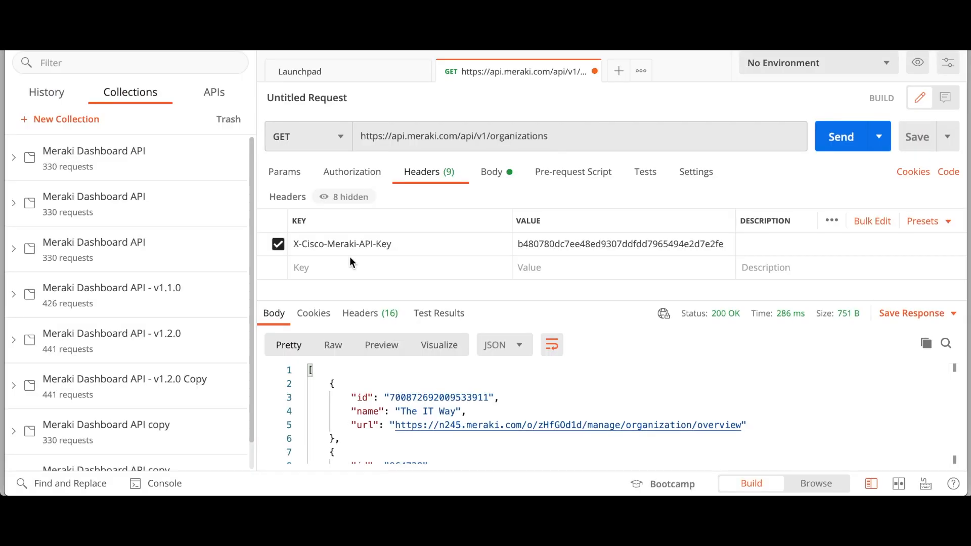
# Return to the Dashboard API documentation, collapse the opened organization endpoints and view the details of Create a new organization
pyautogui.scroll(2, 332, 143)
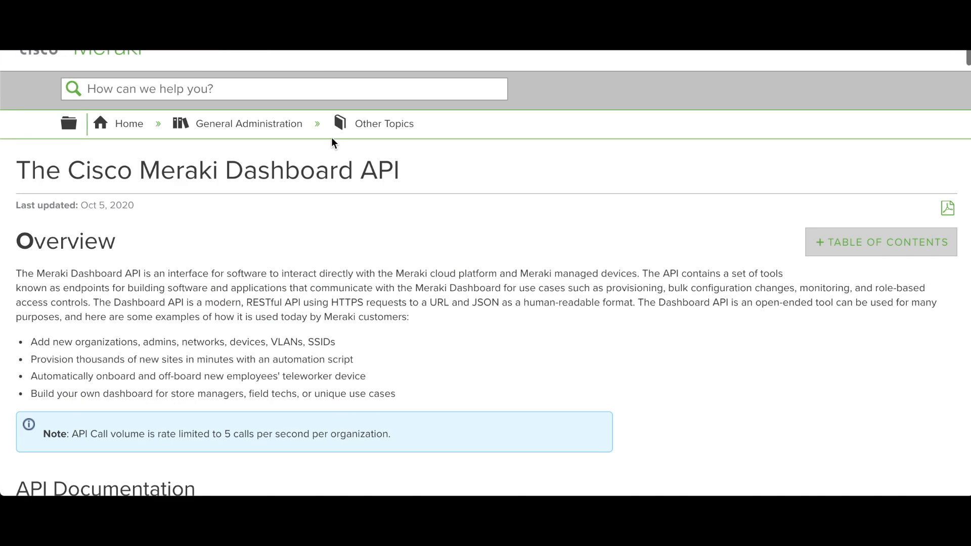
pyautogui.scroll(-15, 251, 261)
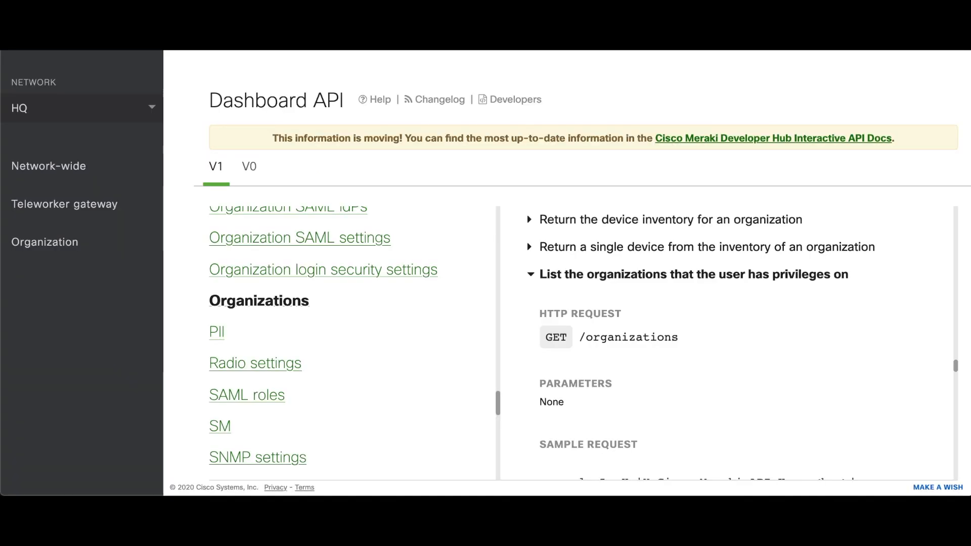
pyautogui.click(545, 276)
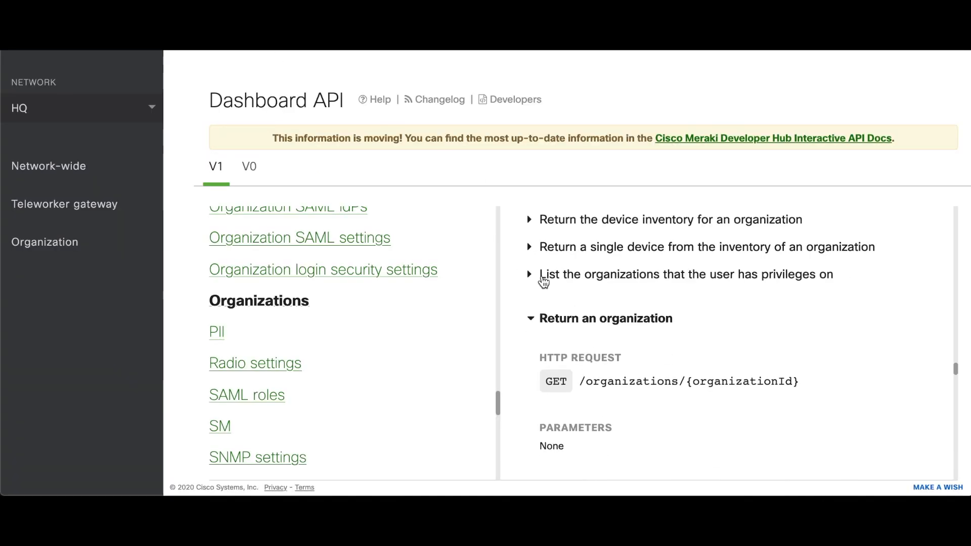
pyautogui.click(565, 311)
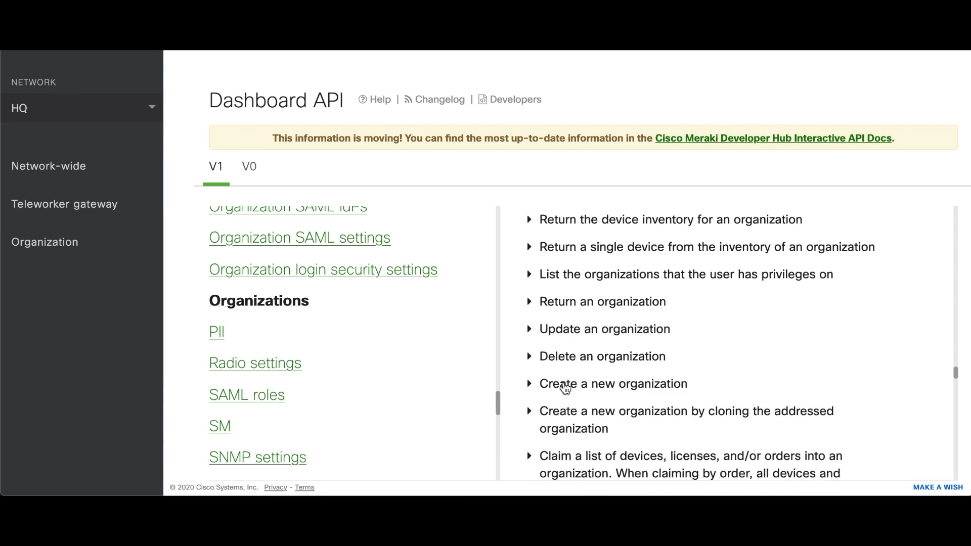
pyautogui.click(566, 386)
pyautogui.scroll(-2, 628, 410)
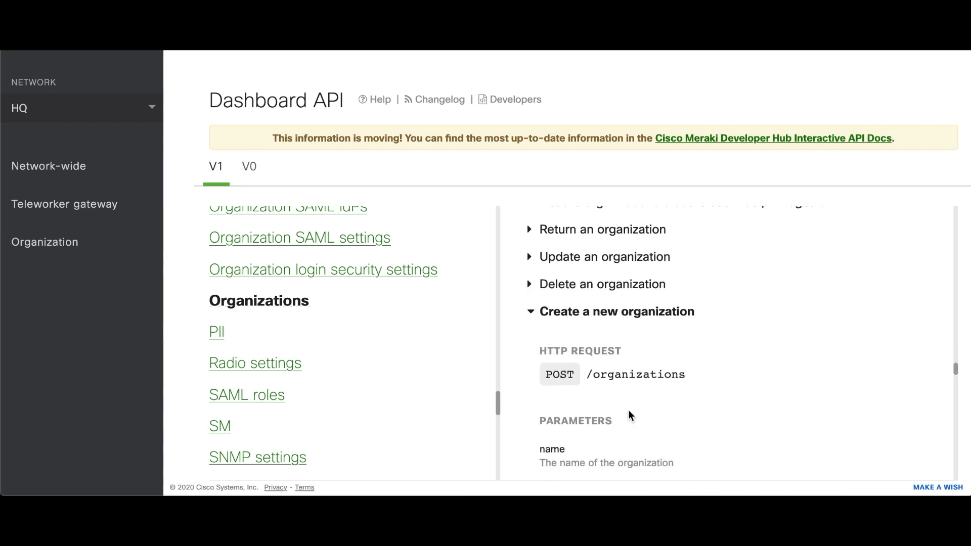
pyautogui.scroll(-2, 608, 349)
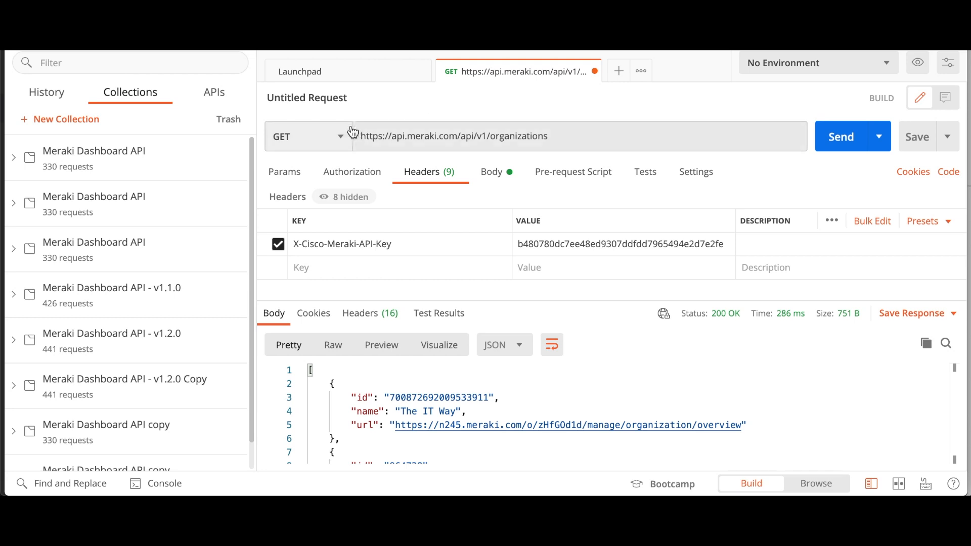
# In Postman, change the organizations request method to POST and send it without any query parameters
pyautogui.click(335, 135)
pyautogui.click(322, 198)
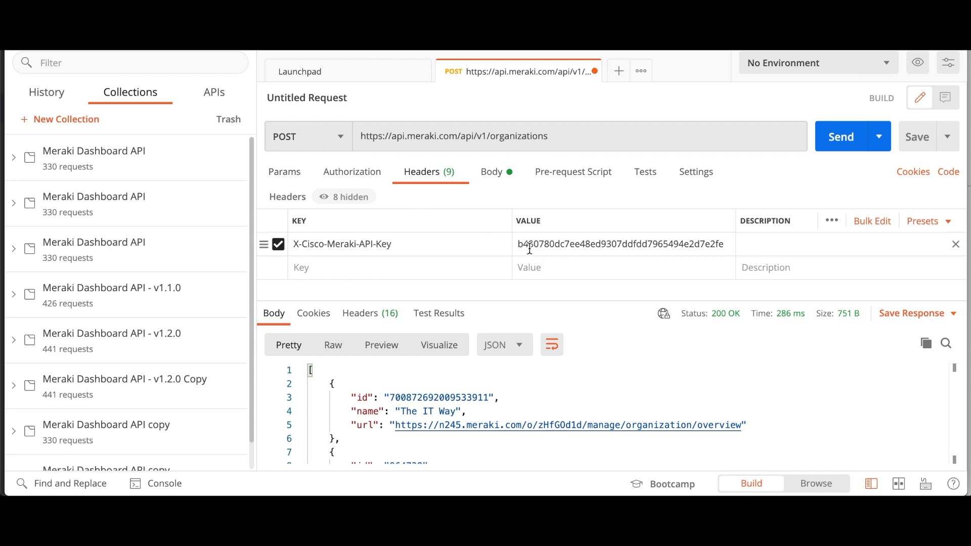
pyautogui.click(283, 172)
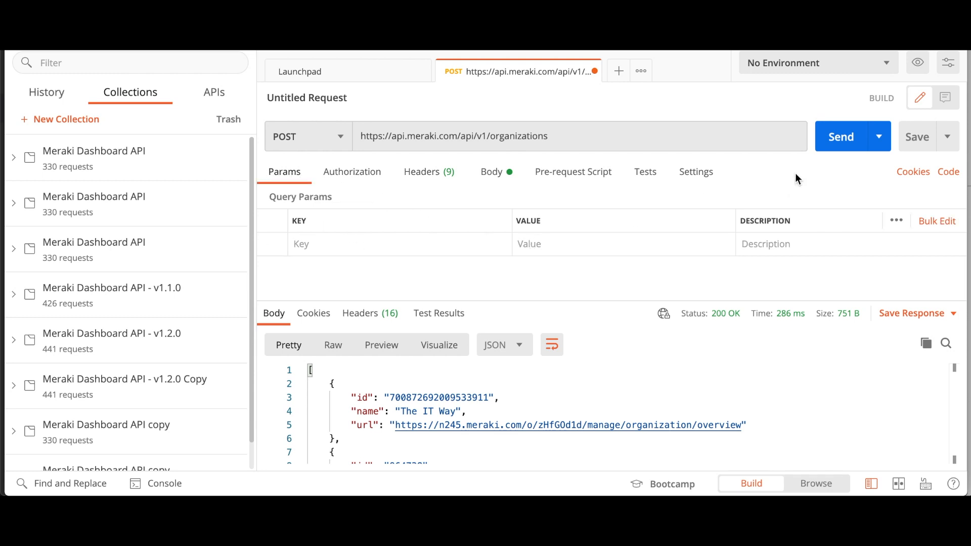
pyautogui.click(841, 141)
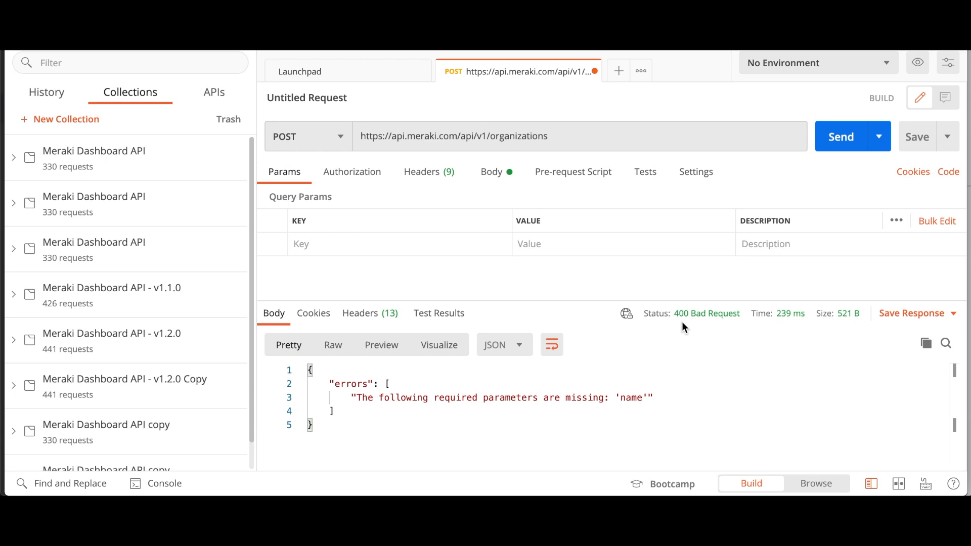
# Examine the response's status and error message, and check the parameters of Create a new organization in the Dashboard API documentation
pyautogui.moveTo(698, 319)
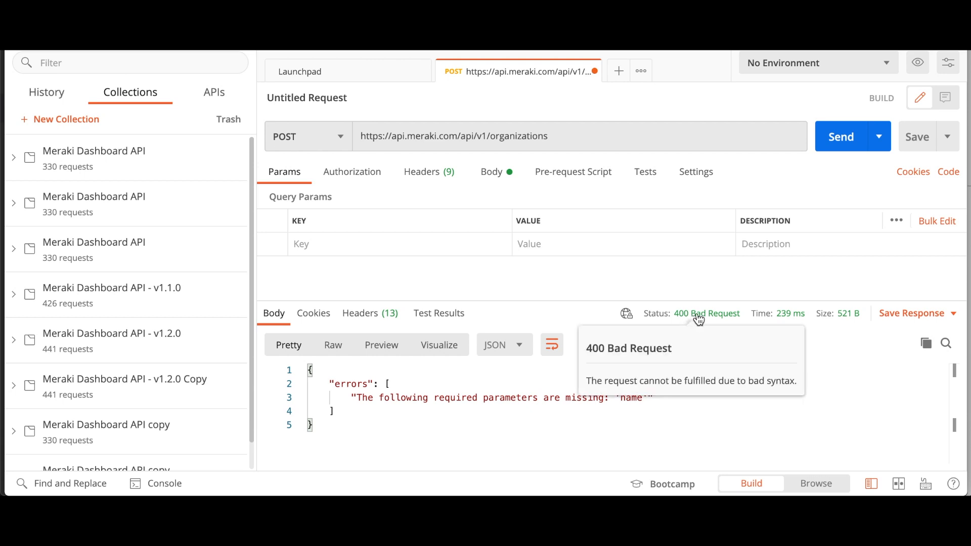
pyautogui.moveTo(347, 384); pyautogui.dragTo(417, 410)
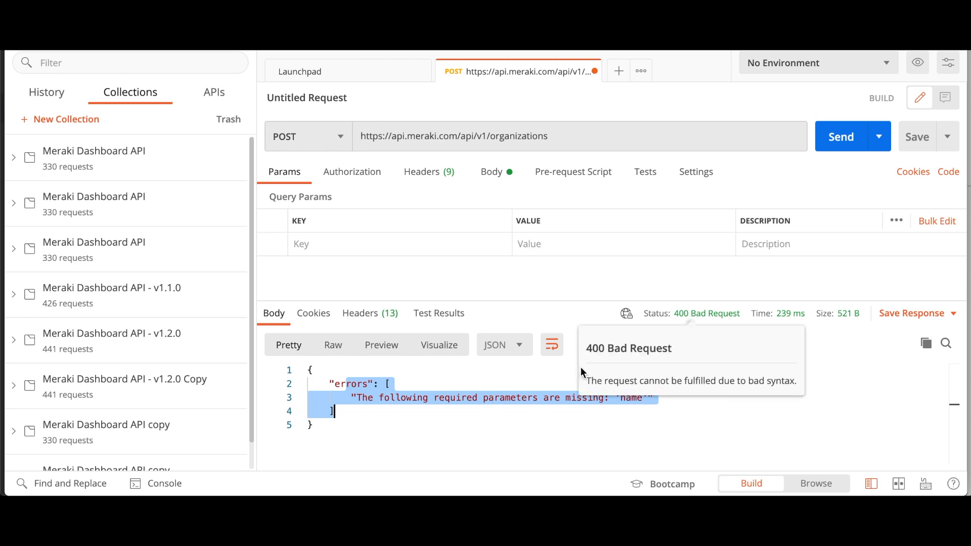
pyautogui.click(488, 398)
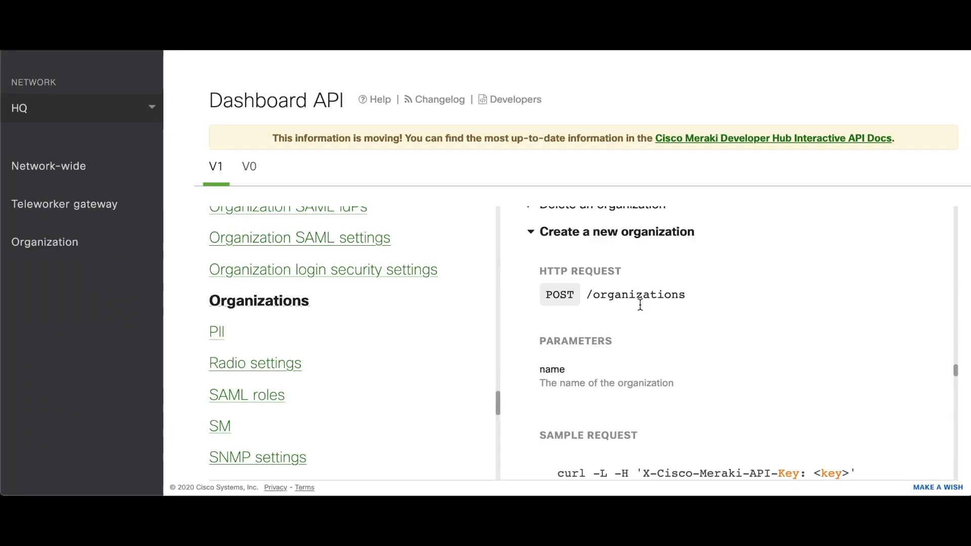
pyautogui.scroll(-2, 617, 347)
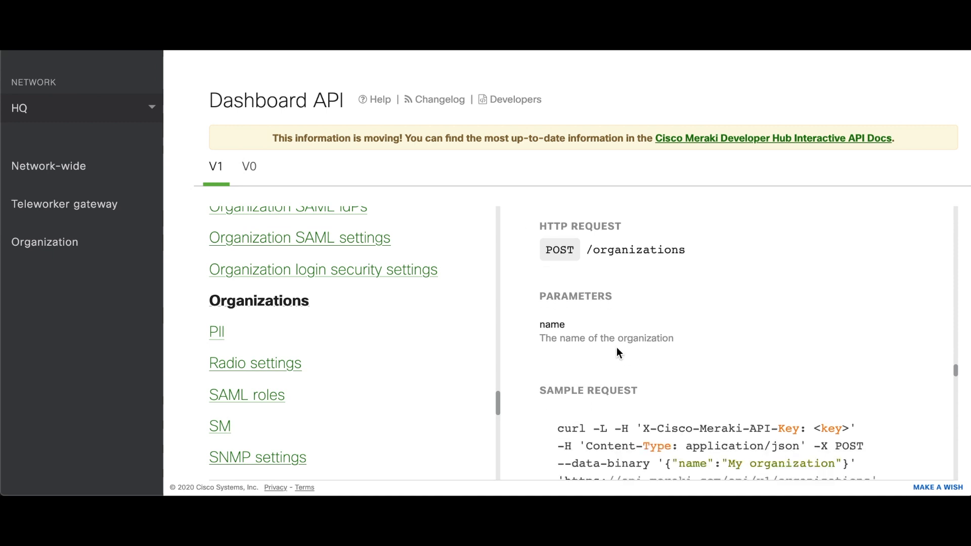
pyautogui.moveTo(556, 327); pyautogui.dragTo(660, 331)
# Switch to Postman, add the query parameter name with the value new org, and send the POST request
pyautogui.press('super+Tab')
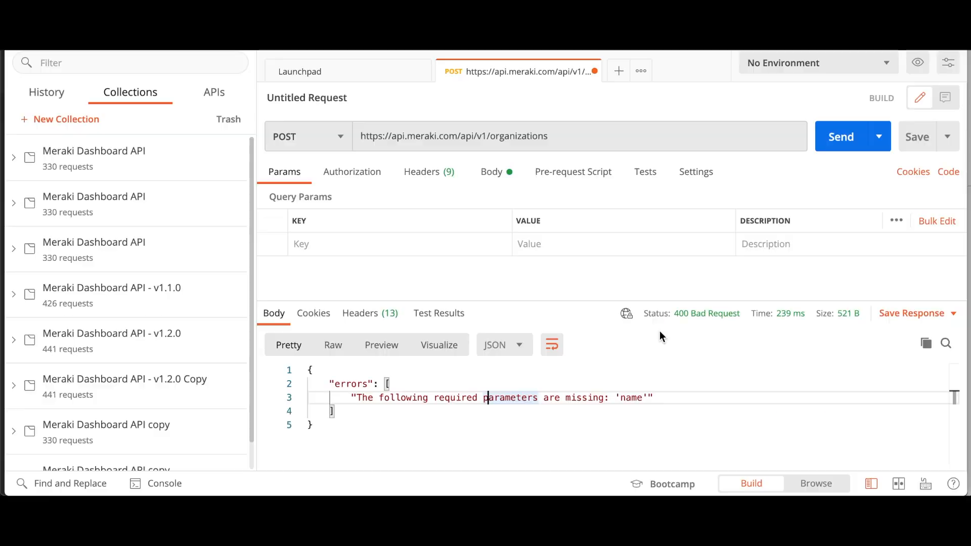
pyautogui.click(379, 245)
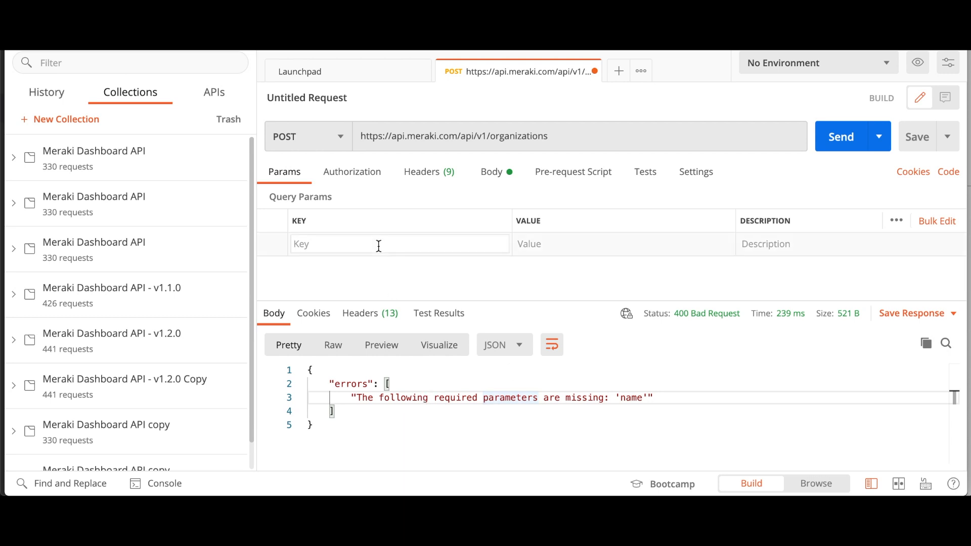
pyautogui.write('name')
pyautogui.press('Tab')
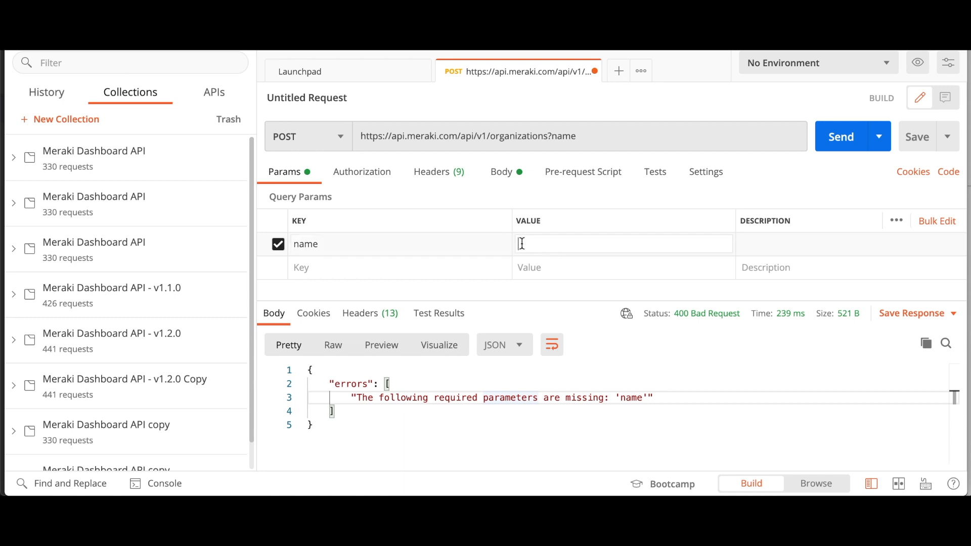
pyautogui.write('new org')
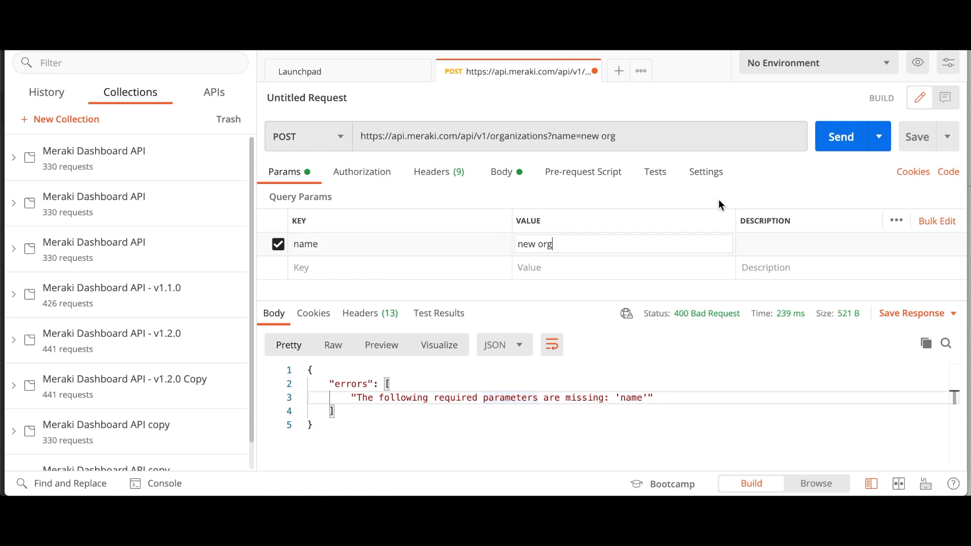
pyautogui.click(866, 135)
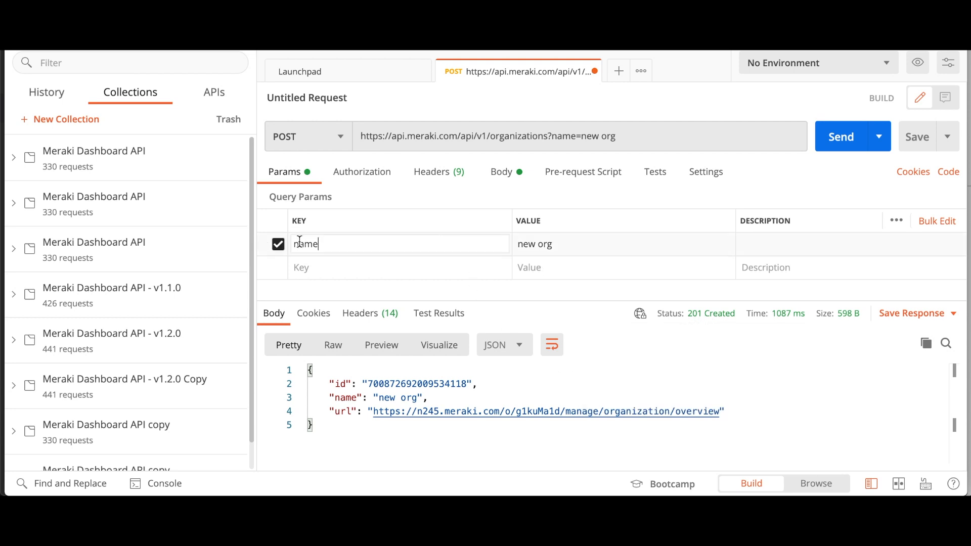
# Disable the name query parameter and resend the POST request, and display the request's headers
pyautogui.click(277, 244)
pyautogui.click(841, 143)
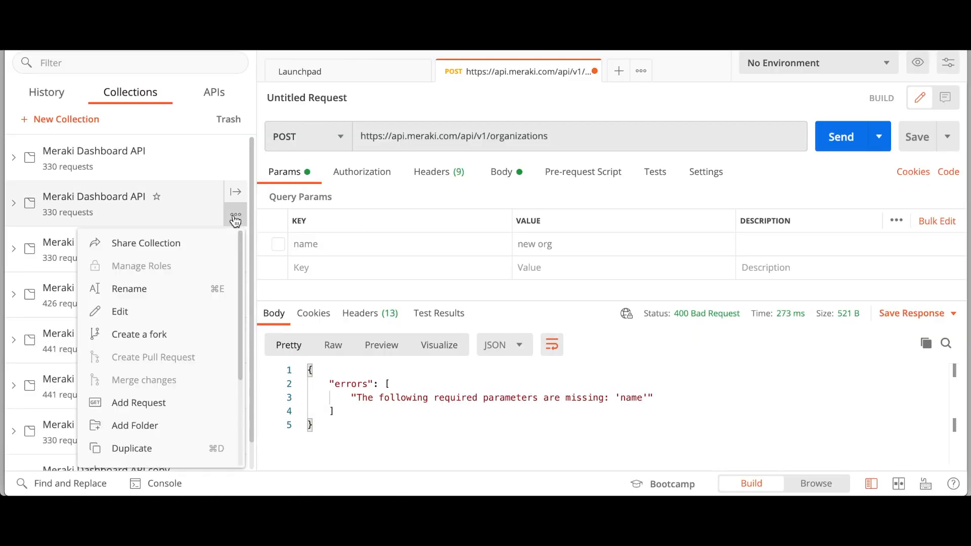
pyautogui.click(440, 173)
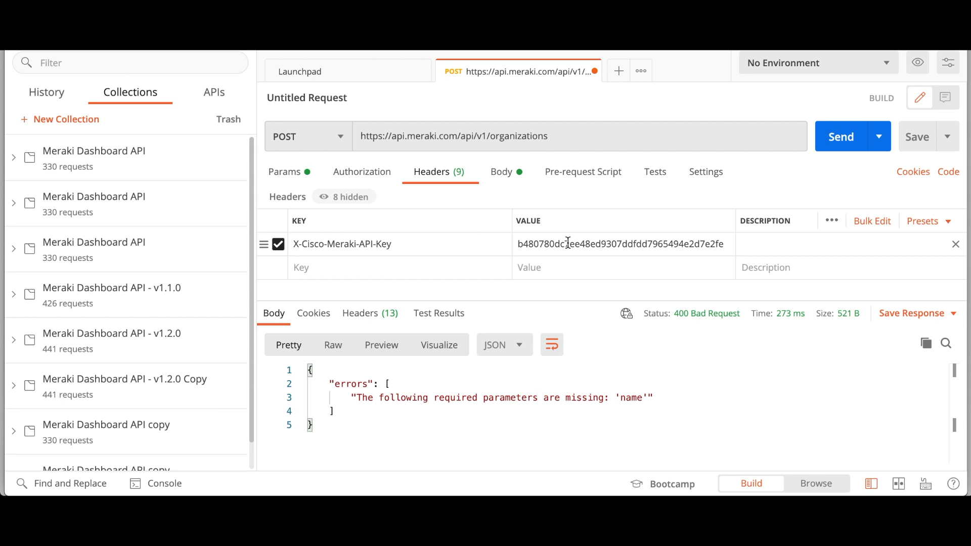
# Duplicate the organizations POST request in a new tab and replace its X-Cisco-Meraki-API-Key header value with another API key
pyautogui.rightClick(521, 77)
pyautogui.click(548, 81)
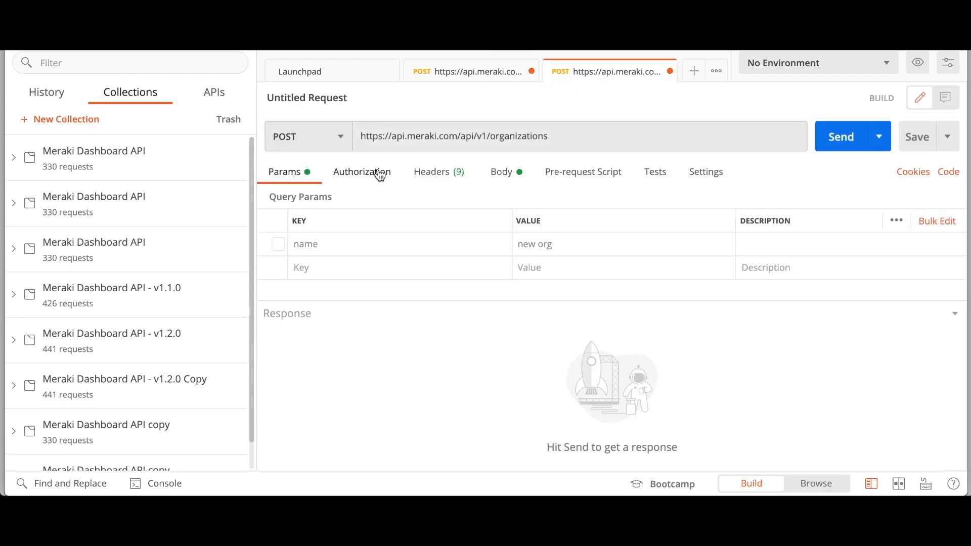
pyautogui.click(441, 176)
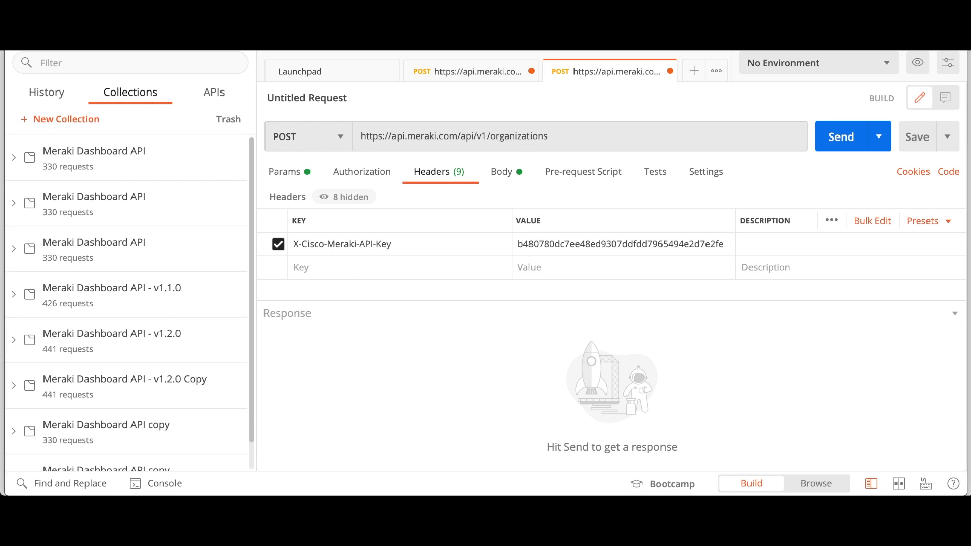
pyautogui.doubleClick(635, 239)
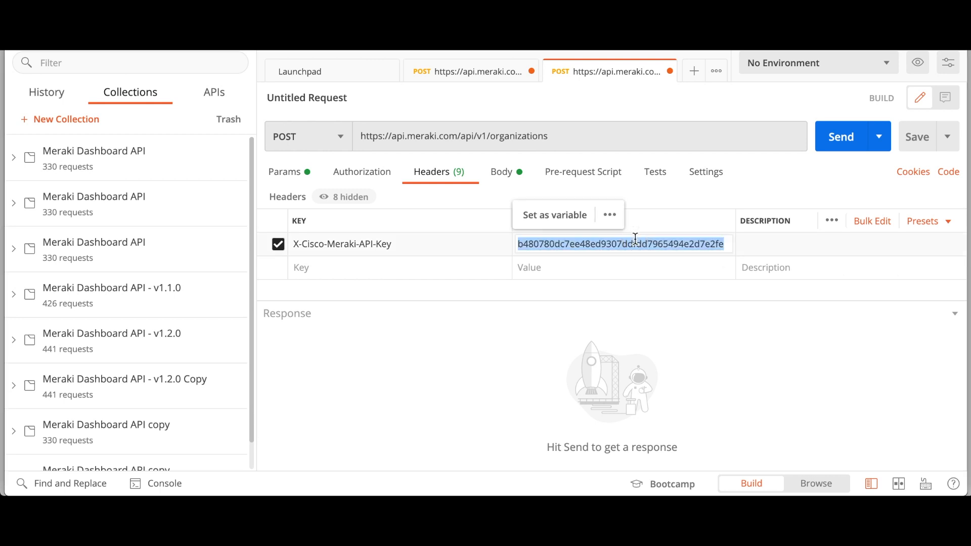
pyautogui.hotkey('ctrl', 'v')
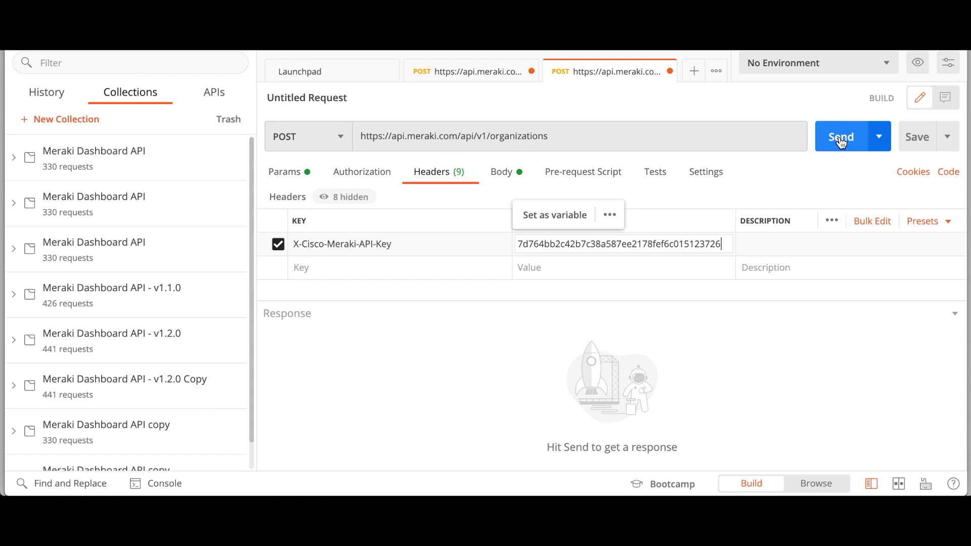
# Send the duplicated POST request without query parameters, and resend it with the name parameter set to new org enabled
pyautogui.click(298, 173)
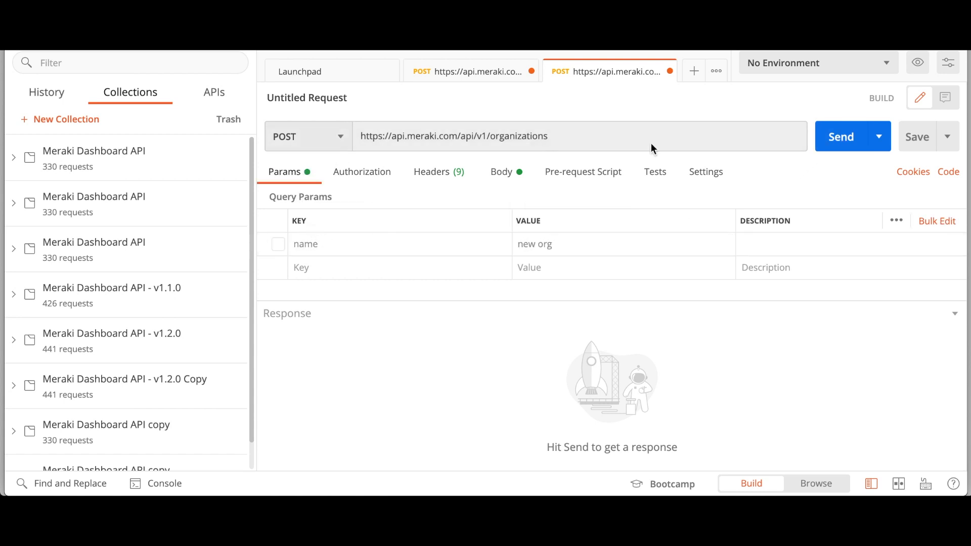
pyautogui.click(824, 143)
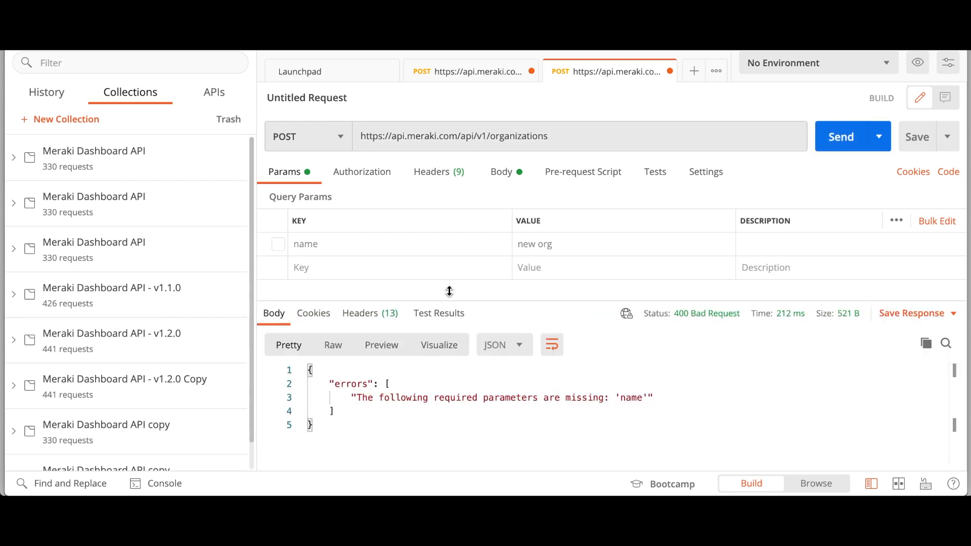
pyautogui.click(279, 244)
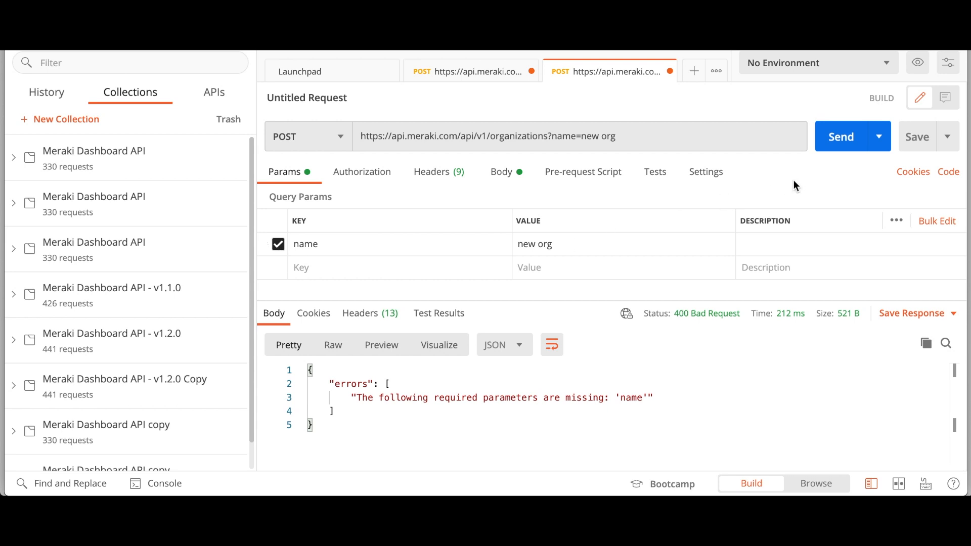
pyautogui.click(835, 142)
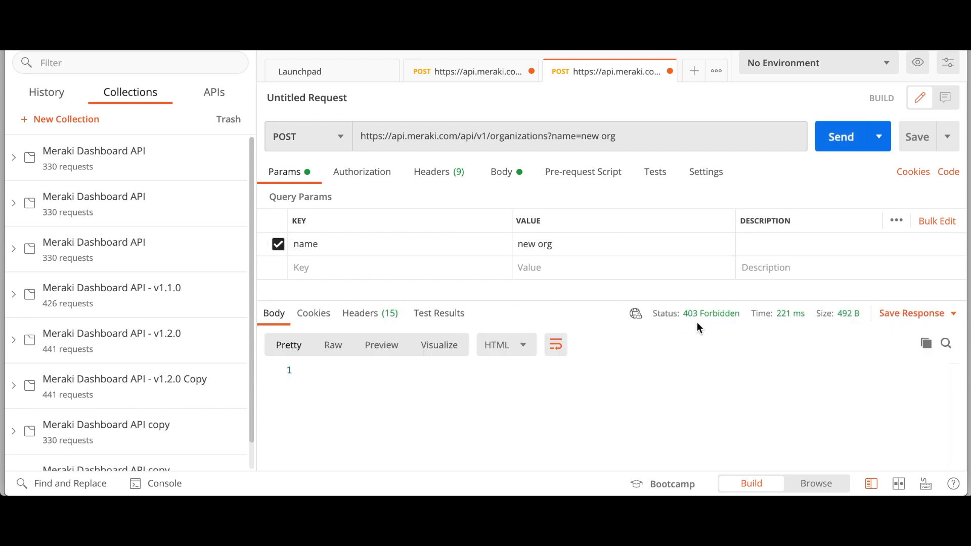
pyautogui.moveTo(707, 319)
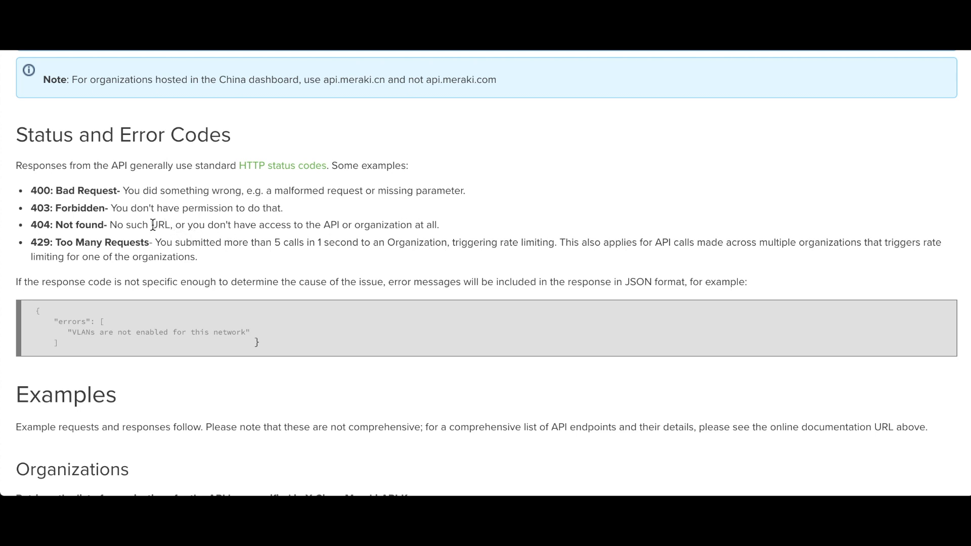
# Switch to Postman, change the original organizations request's method to GET, and send it
pyautogui.press('super+Tab')
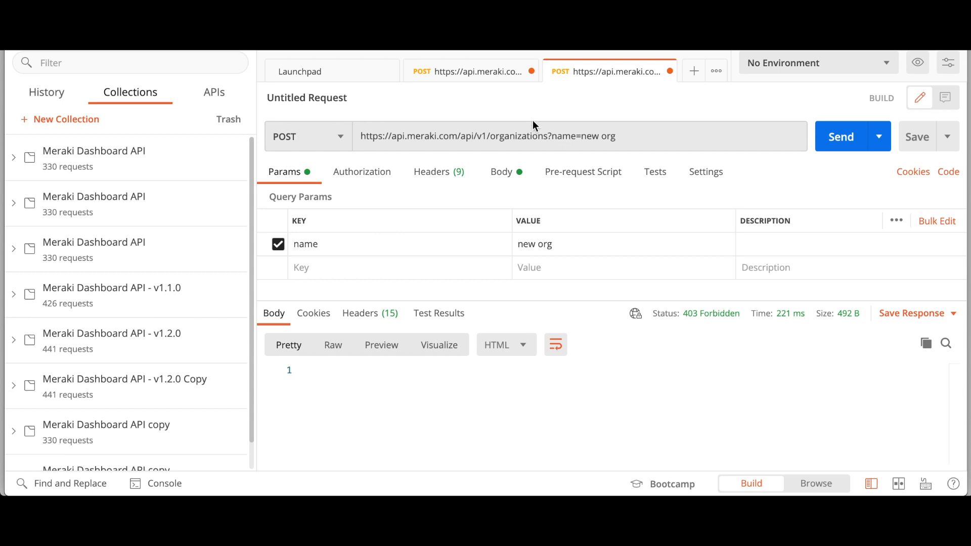
pyautogui.click(490, 80)
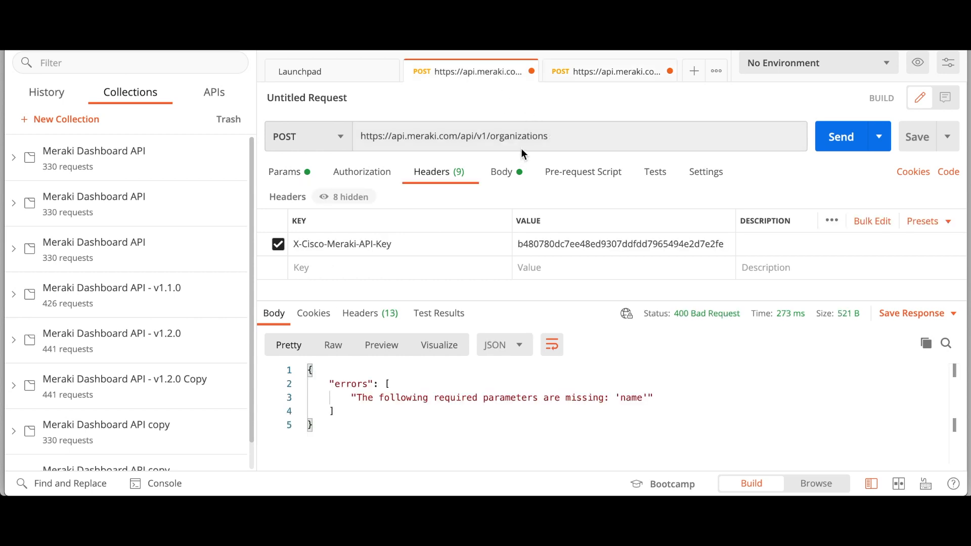
pyautogui.click(336, 144)
pyautogui.click(320, 168)
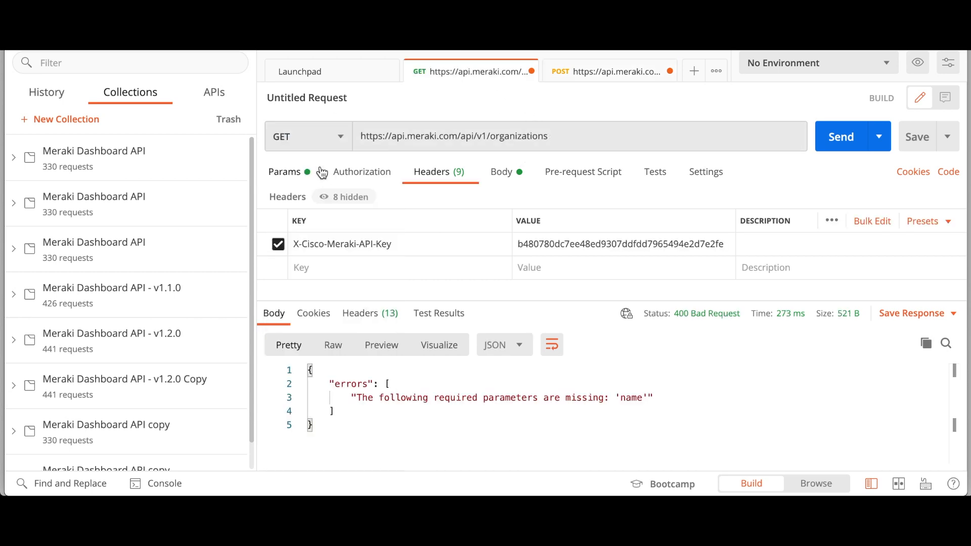
pyautogui.click(839, 137)
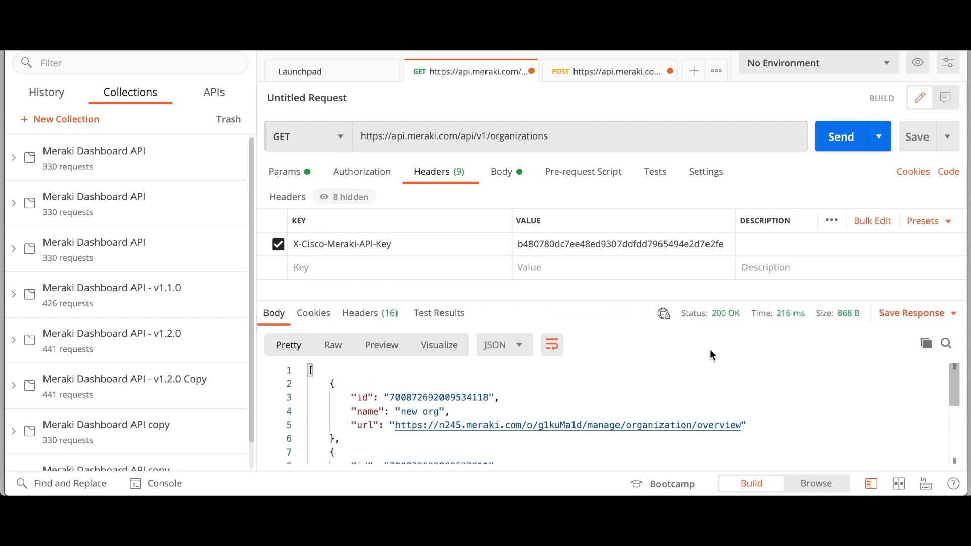
# Misspell the end of the GET request's URL as orzations and send the request
pyautogui.click(517, 136)
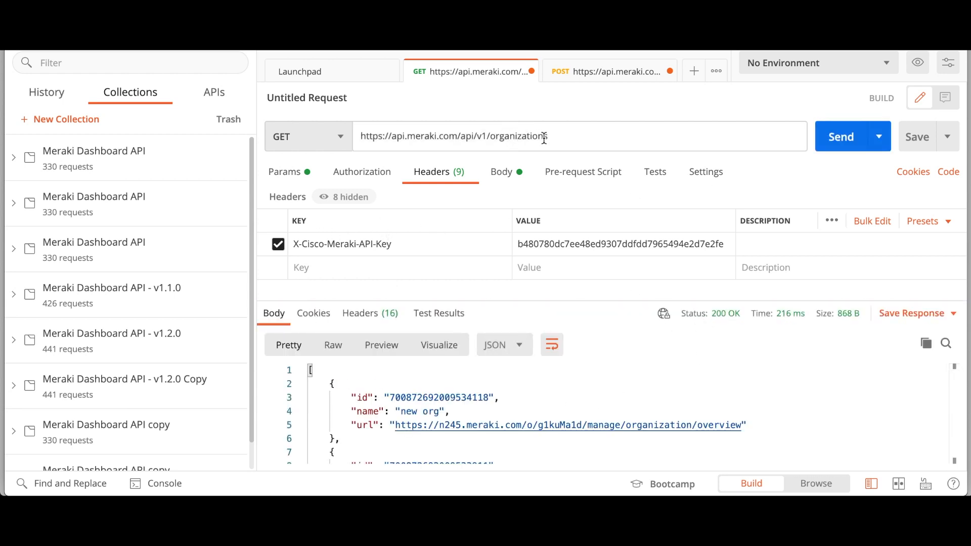
pyautogui.press('BackSpace')
pyautogui.press('BackSpace')
pyautogui.press('BackSpace')
pyautogui.press('BackSpace')
pyautogui.click(816, 131)
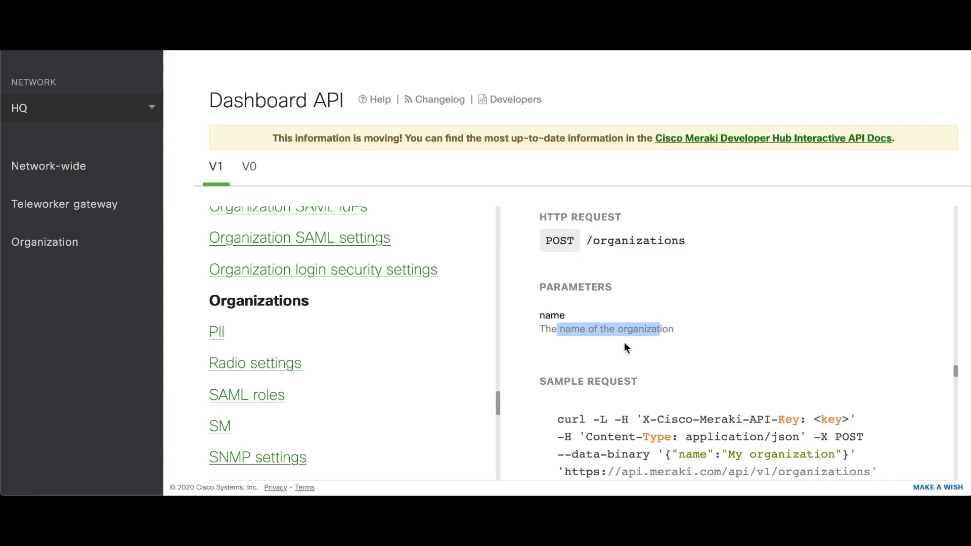
# Examine the HTTP request, parameters and sample request for POST /organizations in the Dashboard API documentation
pyautogui.scroll(-1, 643, 362)
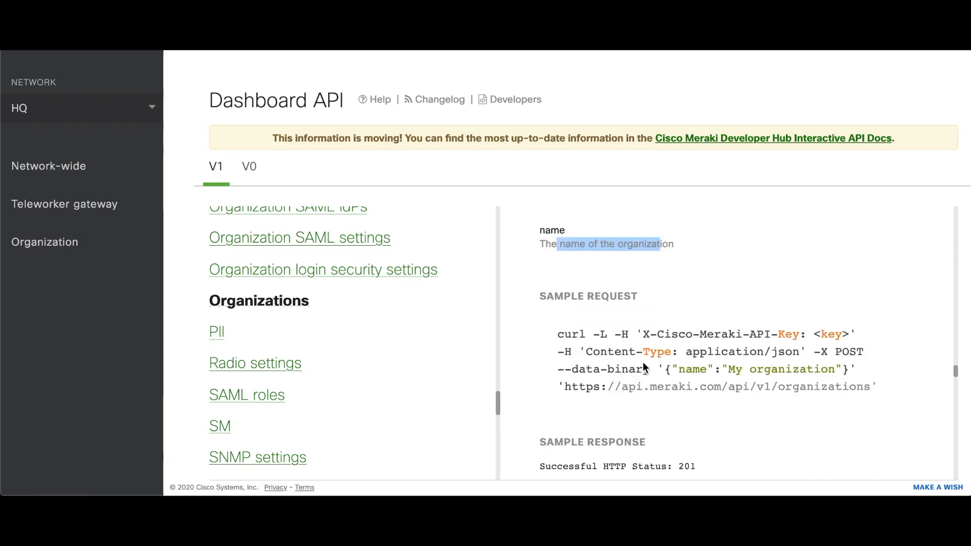
pyautogui.scroll(2, 642, 362)
pyautogui.scroll(1, 609, 236)
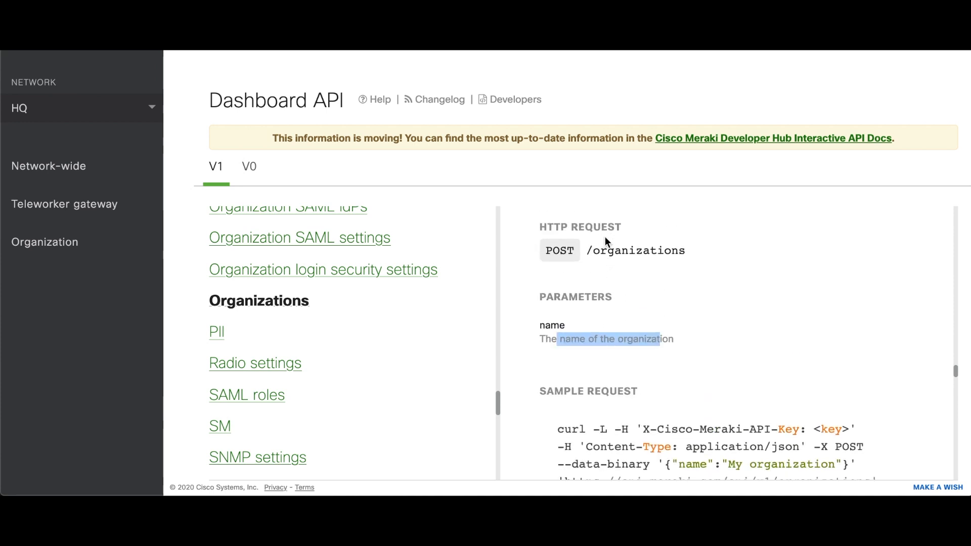
pyautogui.scroll(-3, 634, 353)
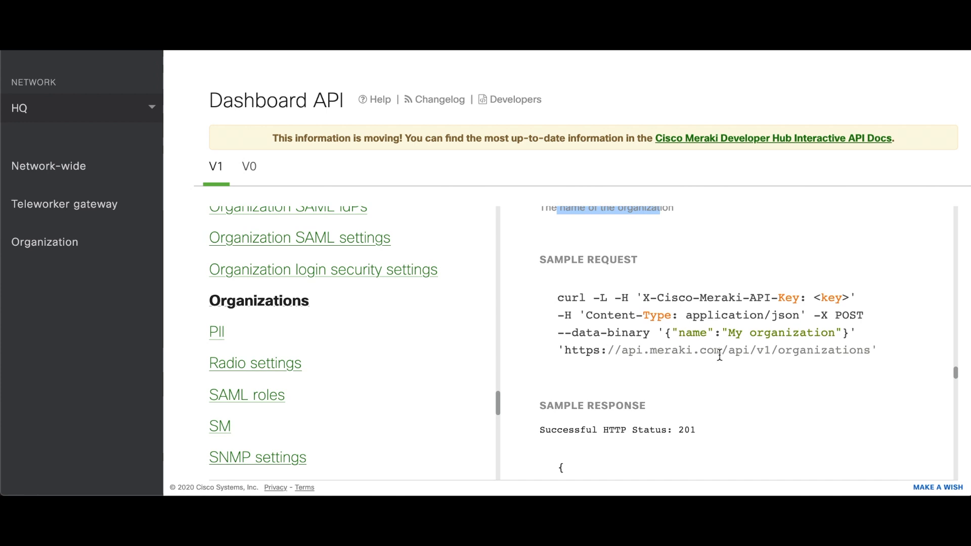
# Switch to Postman and resend the GET request with the misspelled orzations endpoint
pyautogui.press('super+Tab')
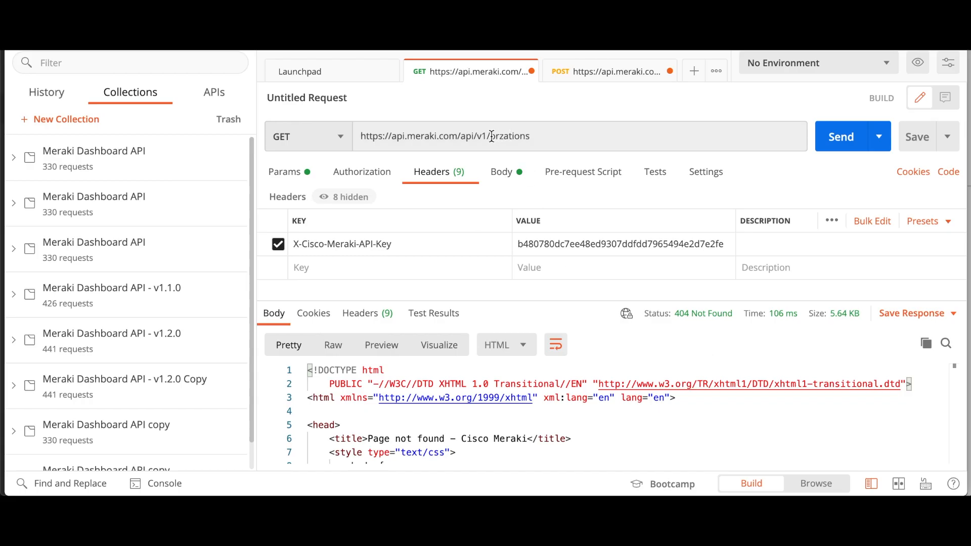
pyautogui.moveTo(492, 137); pyautogui.dragTo(538, 135)
pyautogui.click(837, 140)
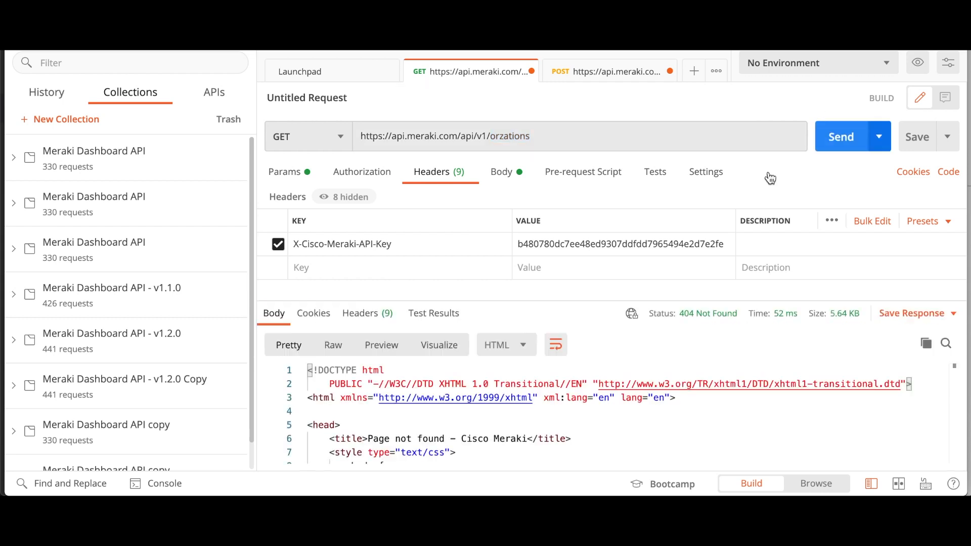
# Correct the GET request's endpoint to organizations and send the request
pyautogui.doubleClick(560, 135)
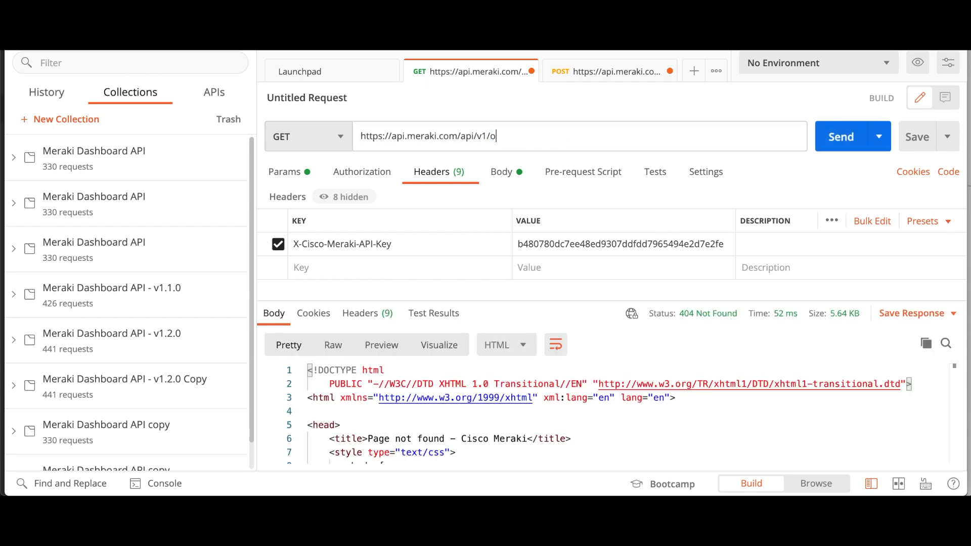
pyautogui.write('organization')
pyautogui.write('s')
pyautogui.press('Return')
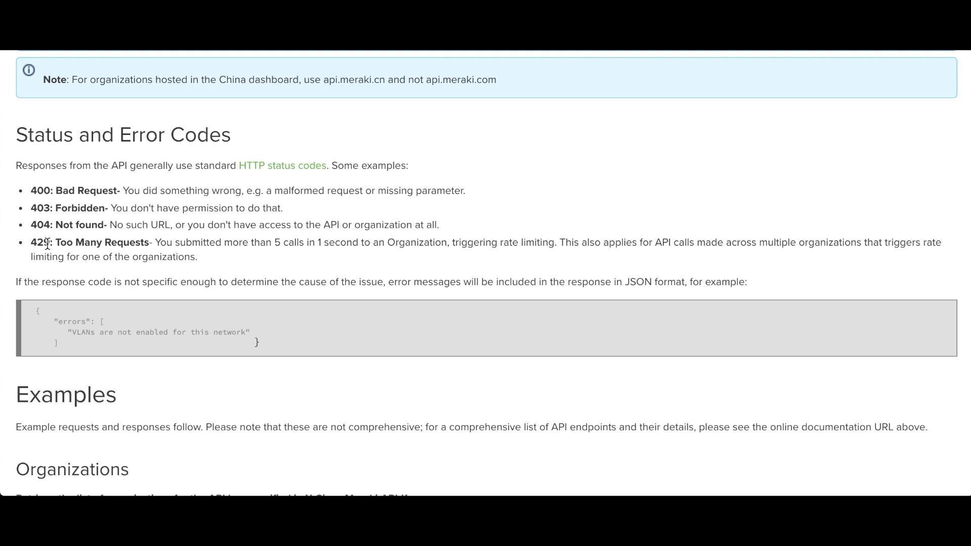
# Examine the call volume limit note and the 429 Too Many Requests entry in the API documentation
pyautogui.scroll(4, 47, 244)
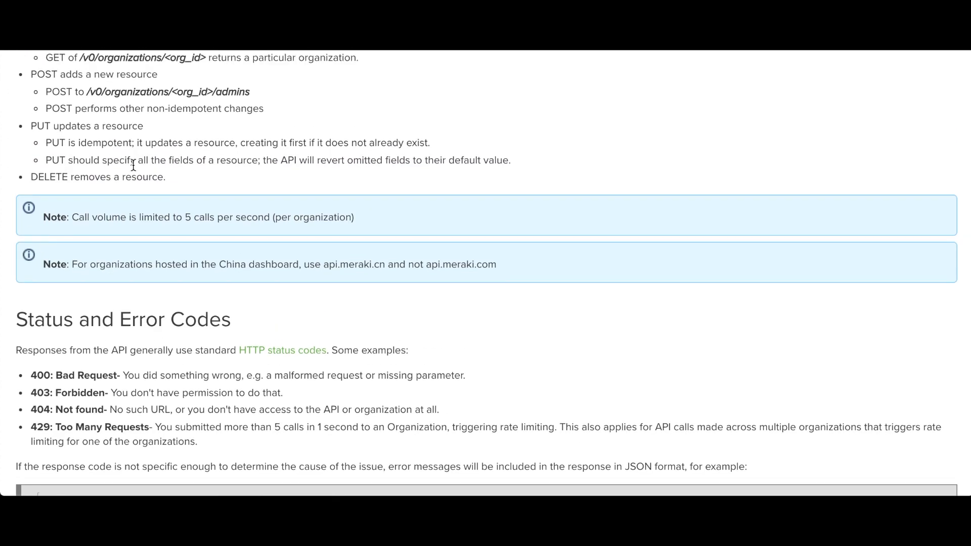
pyautogui.click(109, 217)
pyautogui.moveTo(109, 217); pyautogui.dragTo(189, 219)
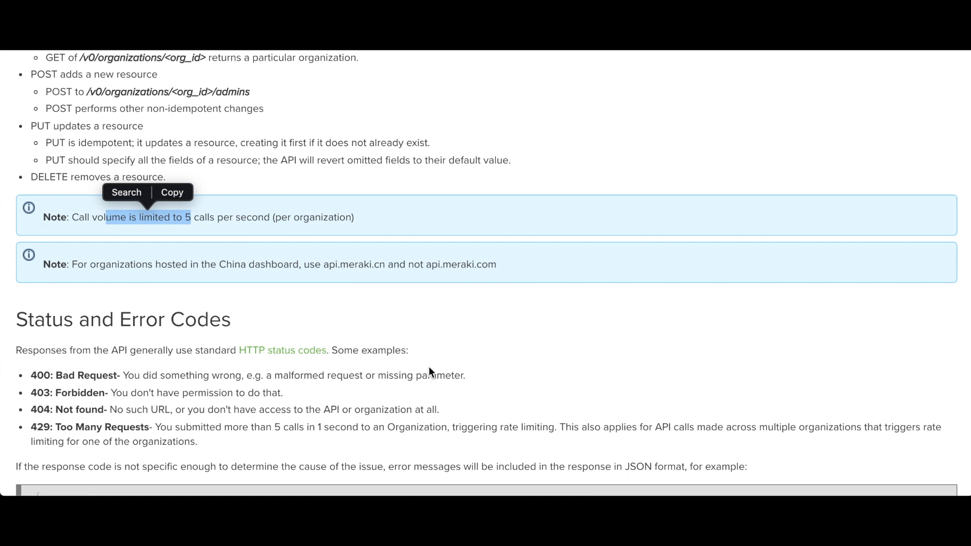
pyautogui.scroll(-1, 434, 375)
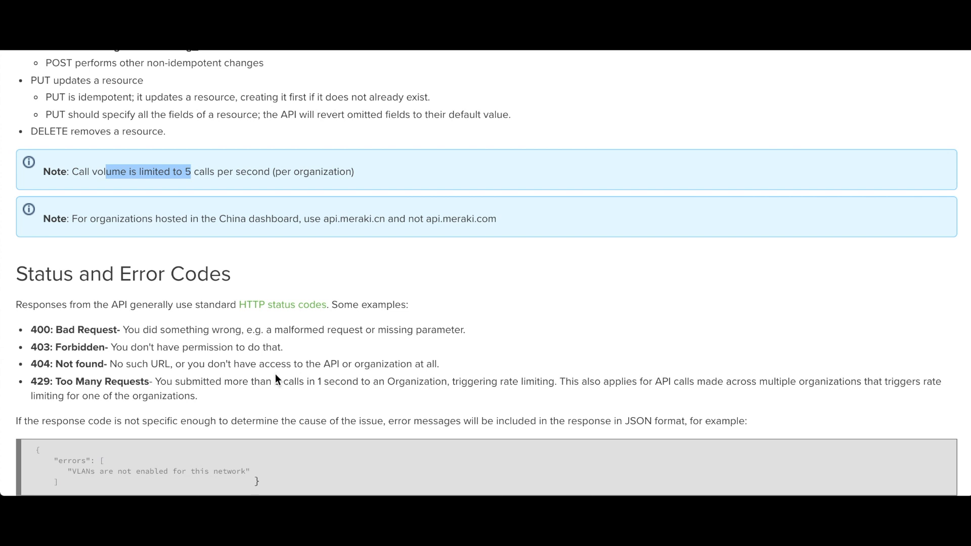
# Switch to Postman and send the organizations GET request several times in quick succession
pyautogui.press('super+Tab')
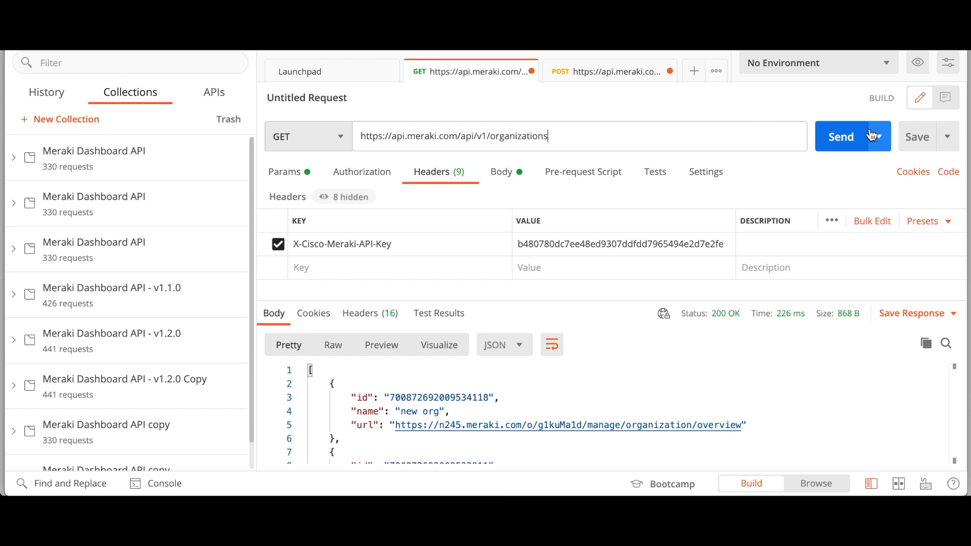
pyautogui.click(845, 137)
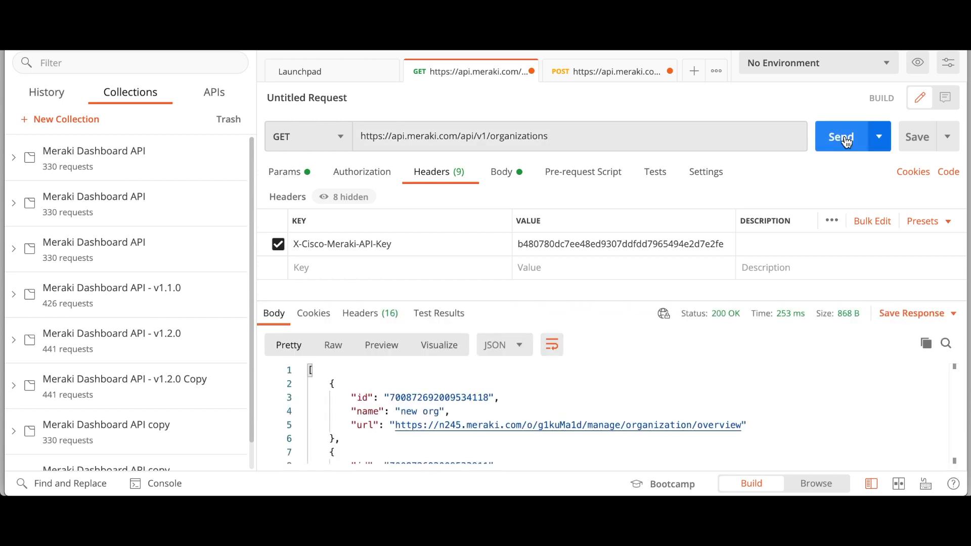
pyautogui.click(845, 137)
pyautogui.click(845, 136)
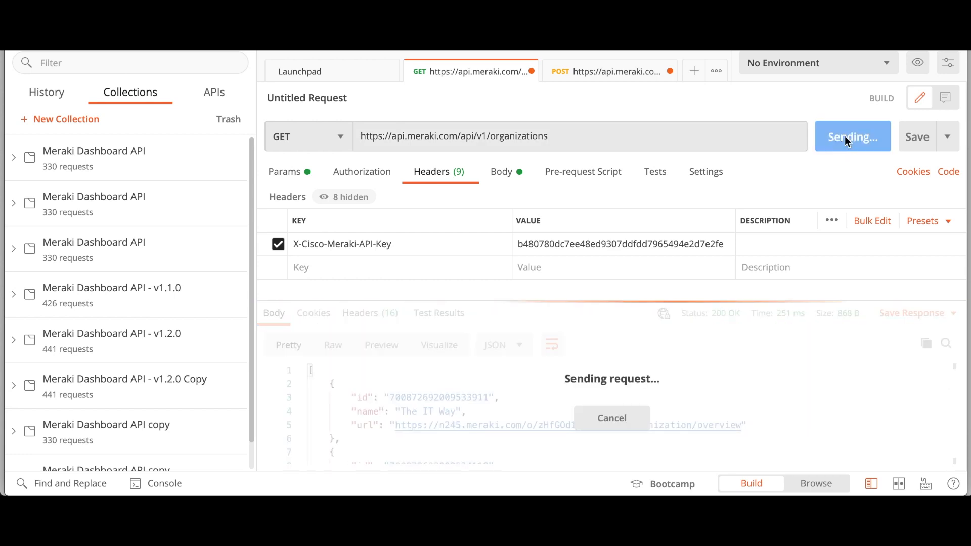
pyautogui.click(845, 137)
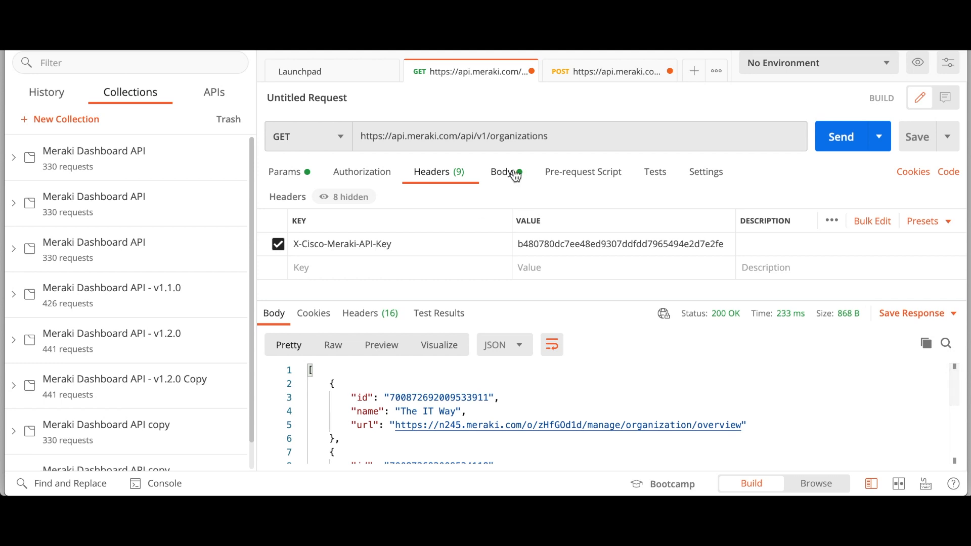
# Delete several characters from the middle of the API key header value, send the GET request, and check the returned error message
pyautogui.click(652, 246)
pyautogui.press('BackSpace')
pyautogui.press('BackSpace')
pyautogui.press('BackSpace')
pyautogui.press('BackSpace')
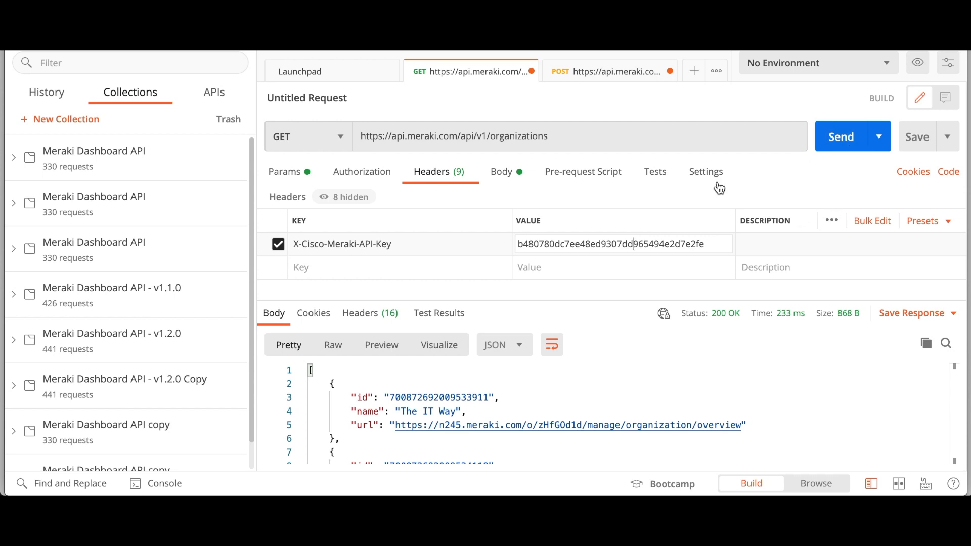
pyautogui.click(674, 244)
pyautogui.press('BackSpace')
pyautogui.press('BackSpace')
pyautogui.press('BackSpace')
pyautogui.click(843, 137)
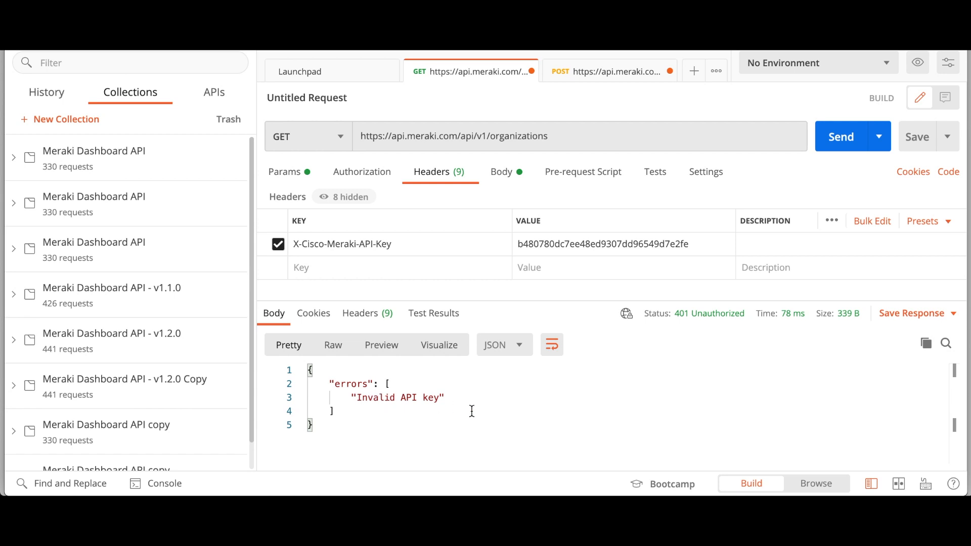
pyautogui.moveTo(447, 397); pyautogui.dragTo(335, 383)
pyautogui.click(451, 413)
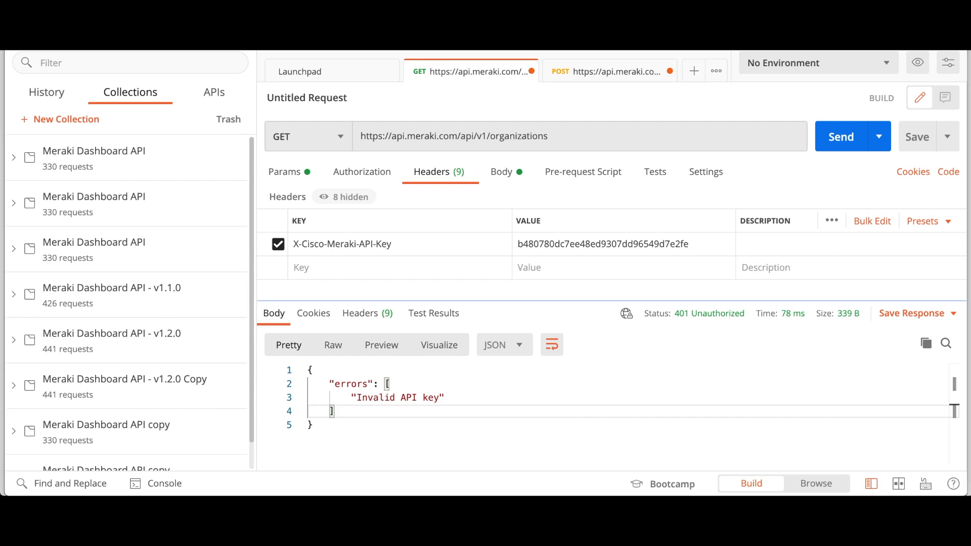
# Paste the valid API key back into the X-Cisco-Meraki-API-Key header and resend the GET request
pyautogui.doubleClick(581, 245)
pyautogui.hotkey('ctrl', 'v')
pyautogui.click(841, 146)
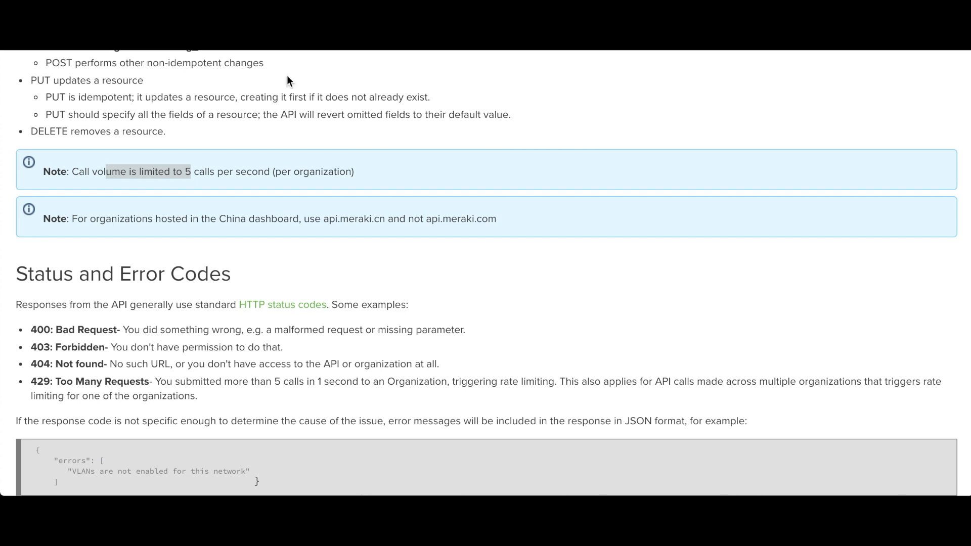
# Review the documented JSON error format, and in Postman shorten the GET request's endpoint to organizatio and send it
pyautogui.scroll(-2, 244, 338)
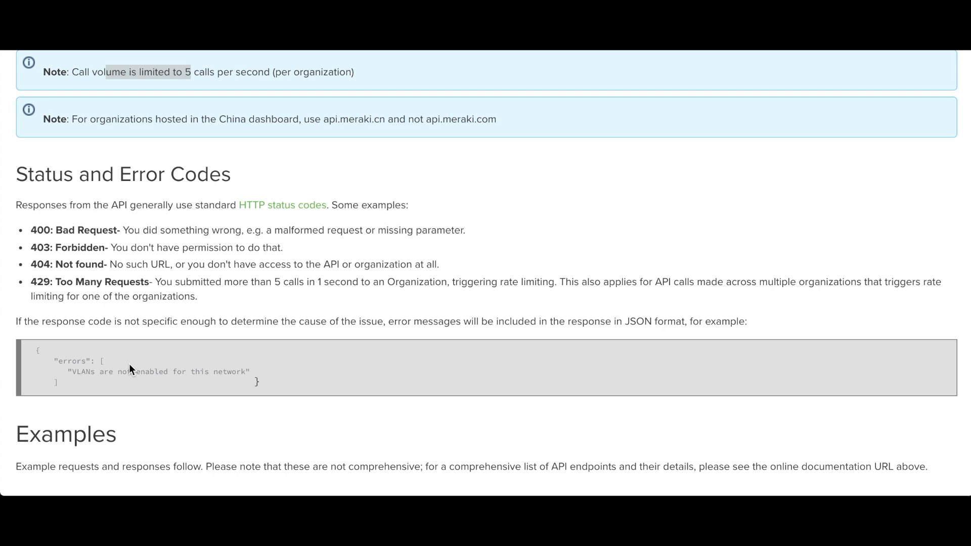
pyautogui.press('super+Tab')
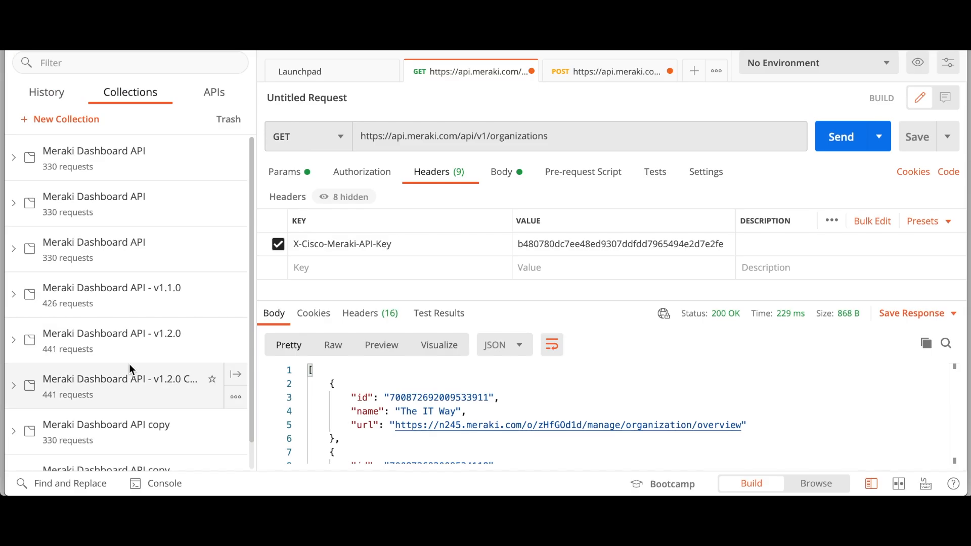
pyautogui.click(572, 139)
pyautogui.press('BackSpace')
pyautogui.press('BackSpace')
pyautogui.click(836, 144)
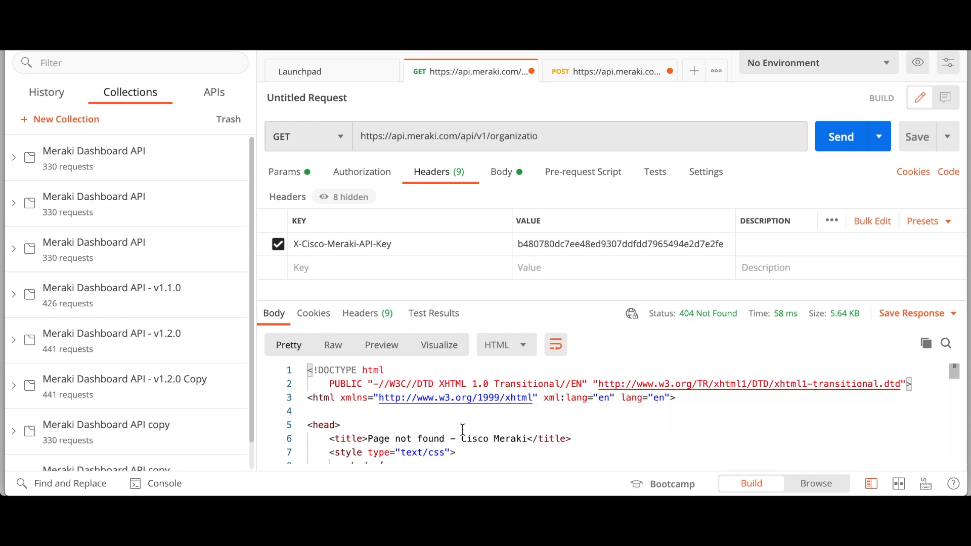
# Restore the GET request's endpoint to organizations
pyautogui.click(560, 137)
pyautogui.write('ns')
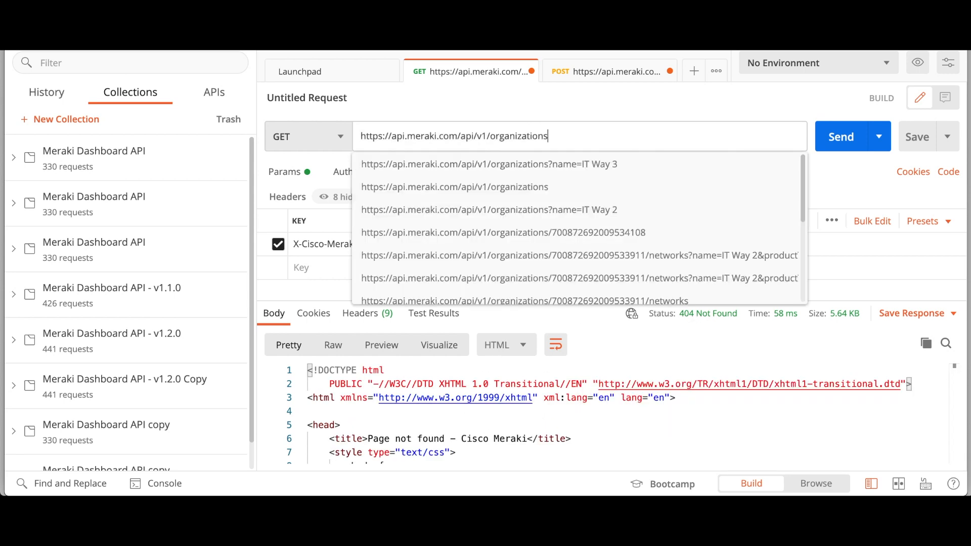
pyautogui.click(603, 117)
# Delete the last characters of the API key header value, send the GET request, and highlight the returned error message
pyautogui.doubleClick(588, 244)
pyautogui.press('Right')
pyautogui.press('BackSpace')
pyautogui.press('BackSpace')
pyautogui.press('BackSpace')
pyautogui.press('BackSpace')
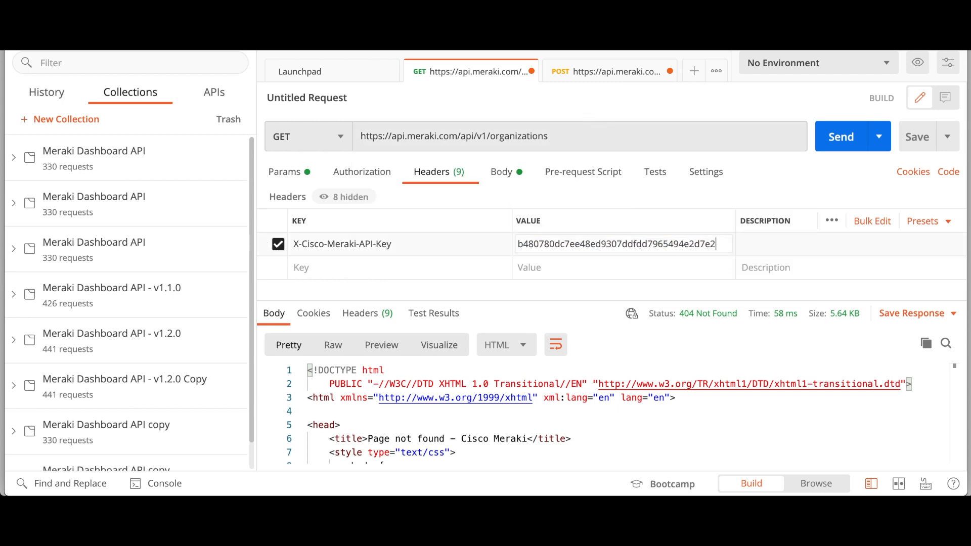
pyautogui.click(837, 147)
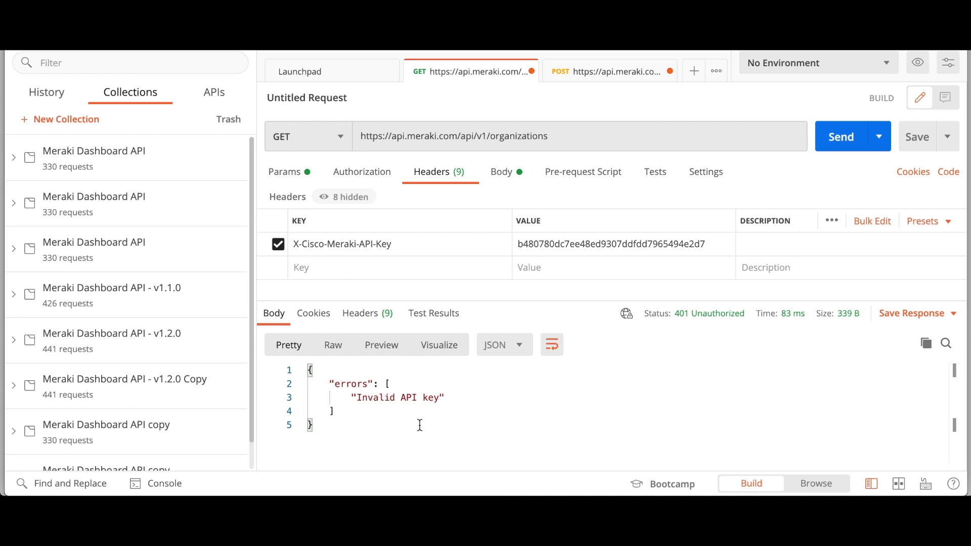
pyautogui.moveTo(356, 399); pyautogui.dragTo(438, 399)
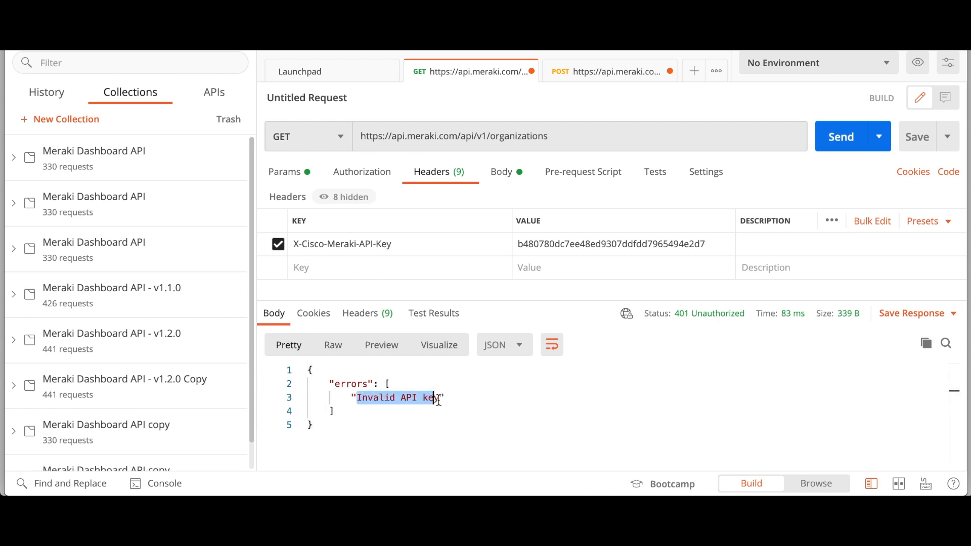